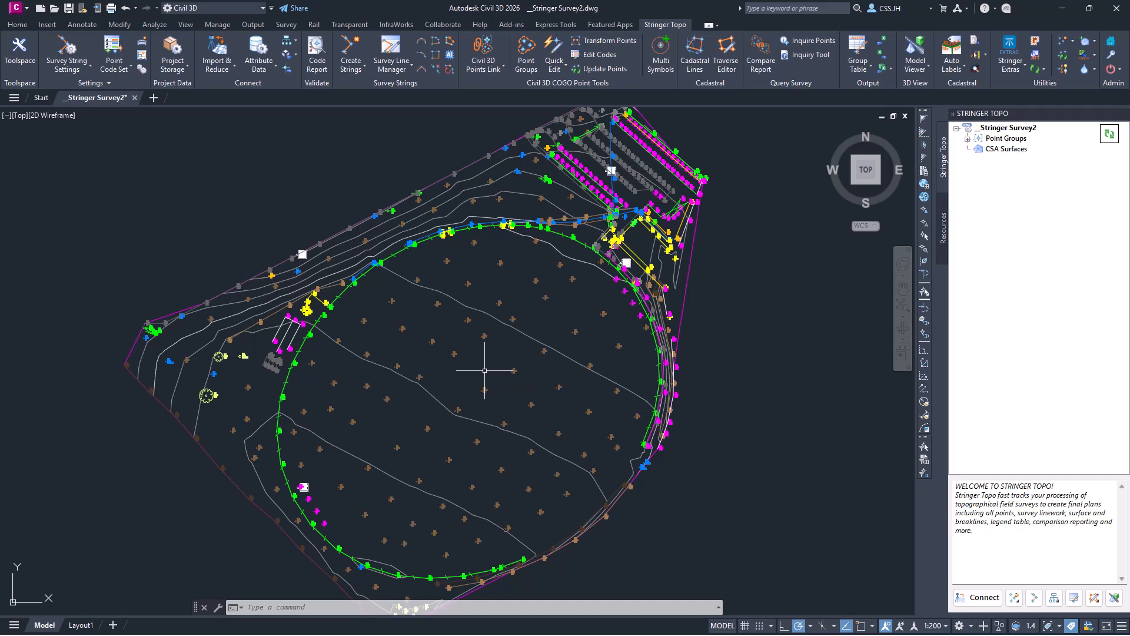
- Bring up the Attribute Data menu from the Stringer Topo Connect panel
mouse_move(485, 370)
- Create the project database from BasicSchema with Numeric table maps and Cogo point sync
click(261, 74)
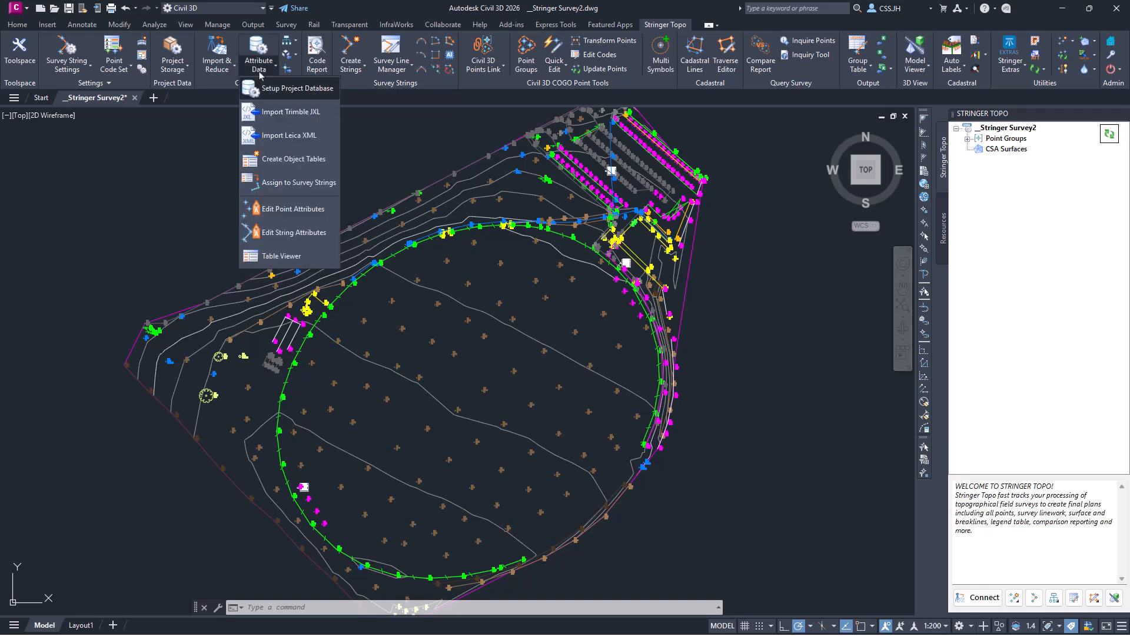
click(284, 90)
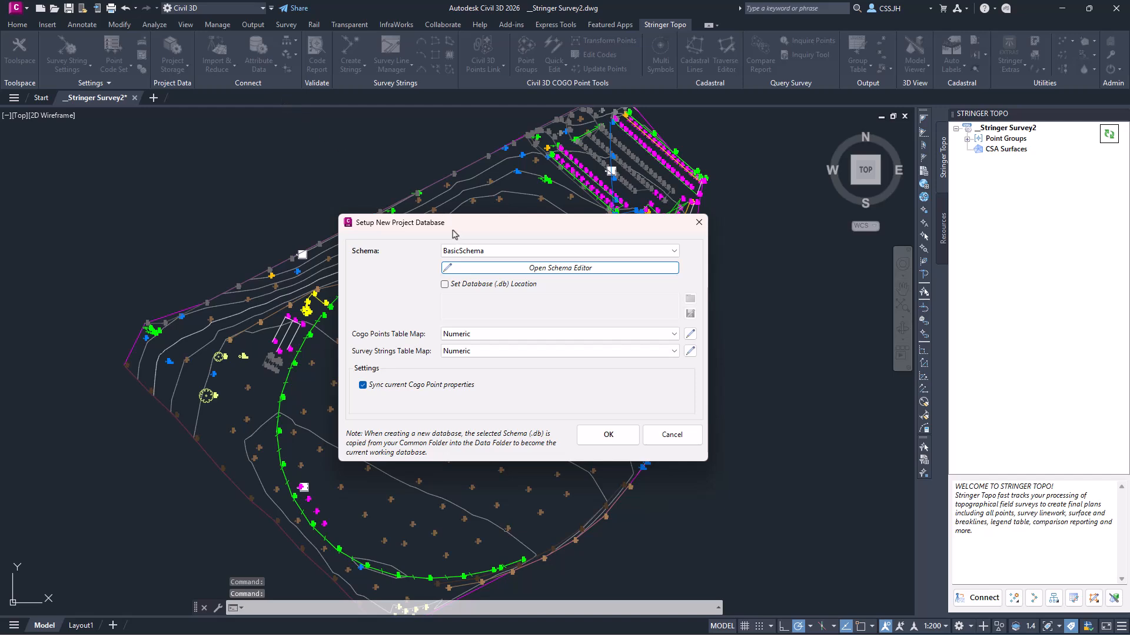
click(478, 252)
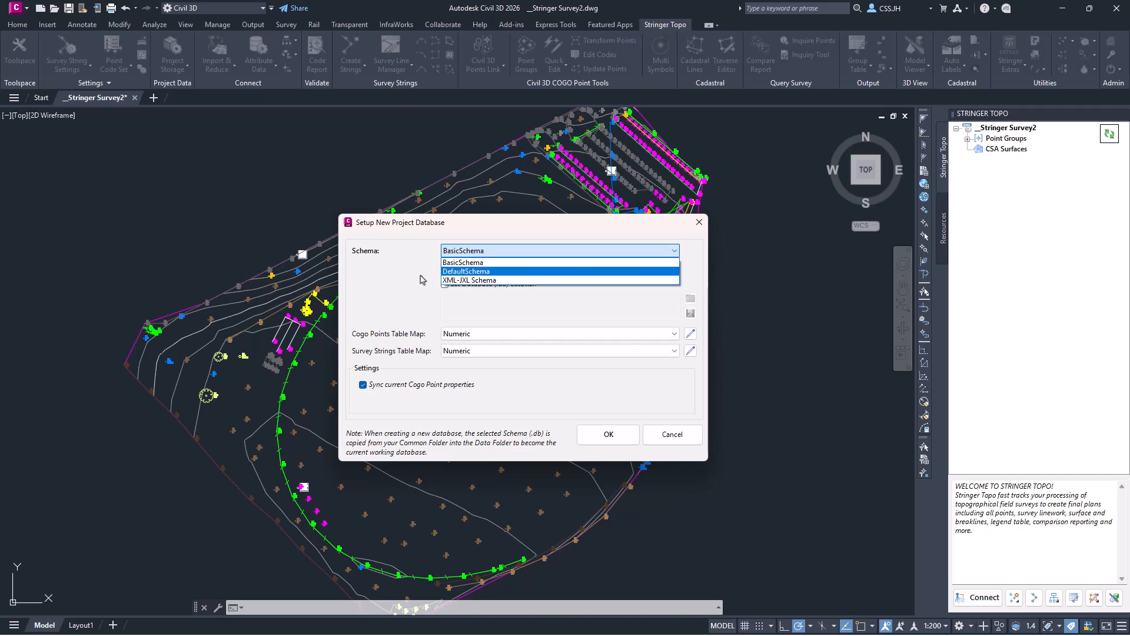
click(466, 263)
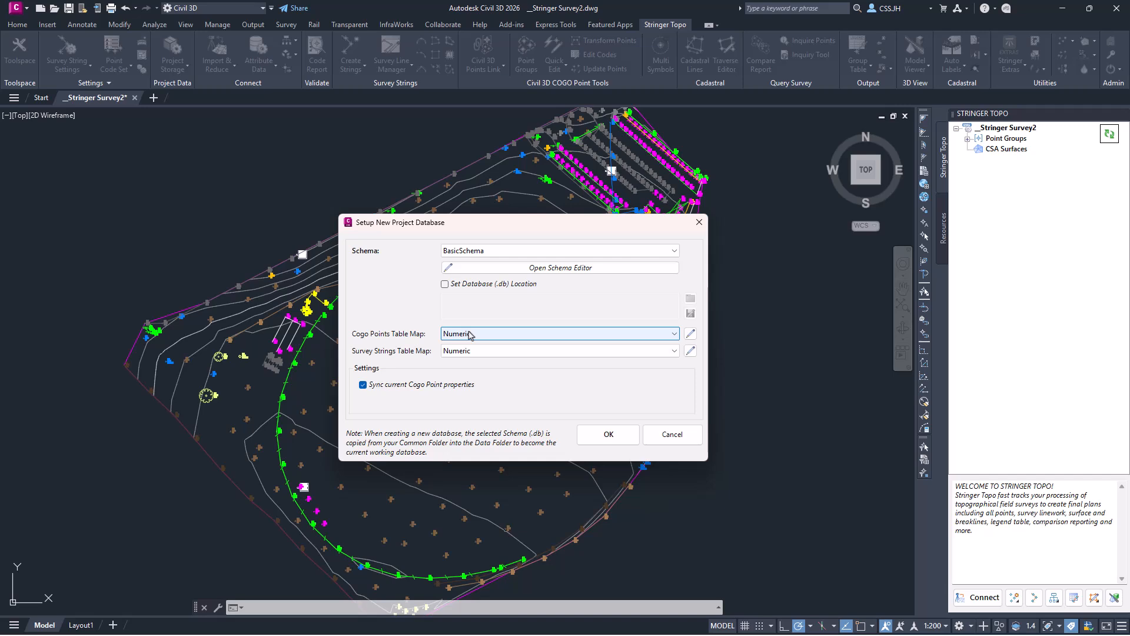
click(501, 352)
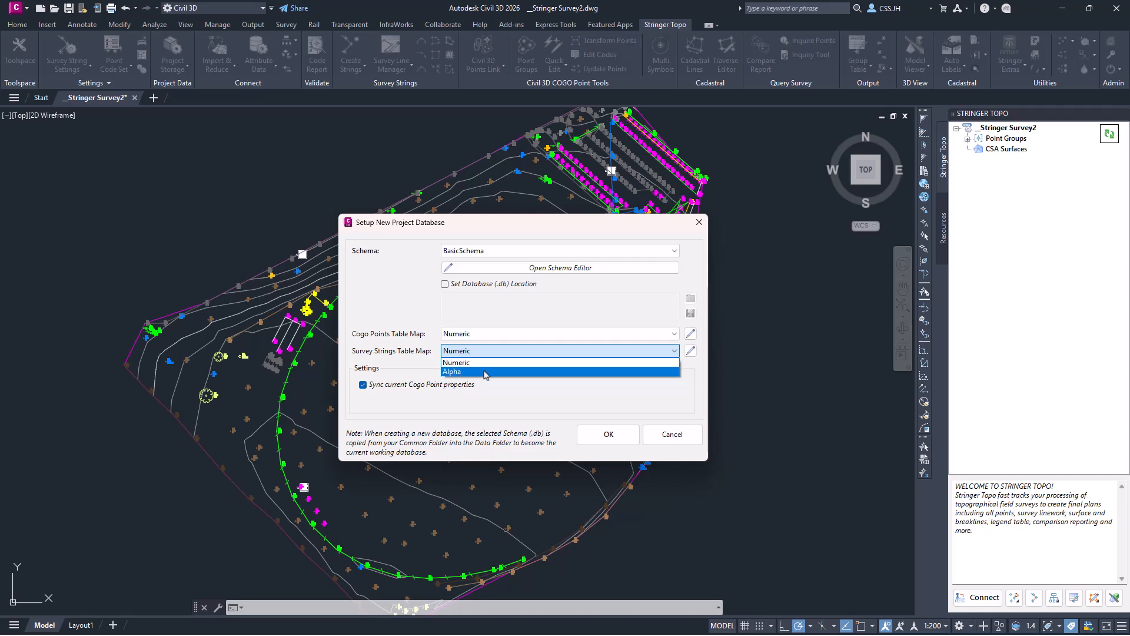
click(419, 375)
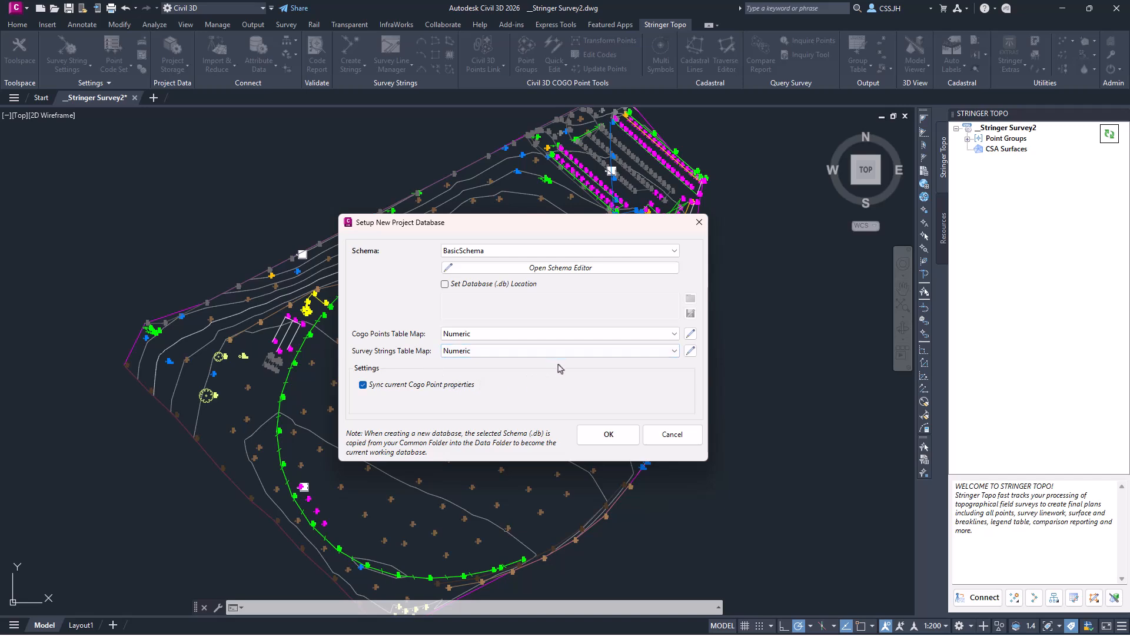
click(613, 440)
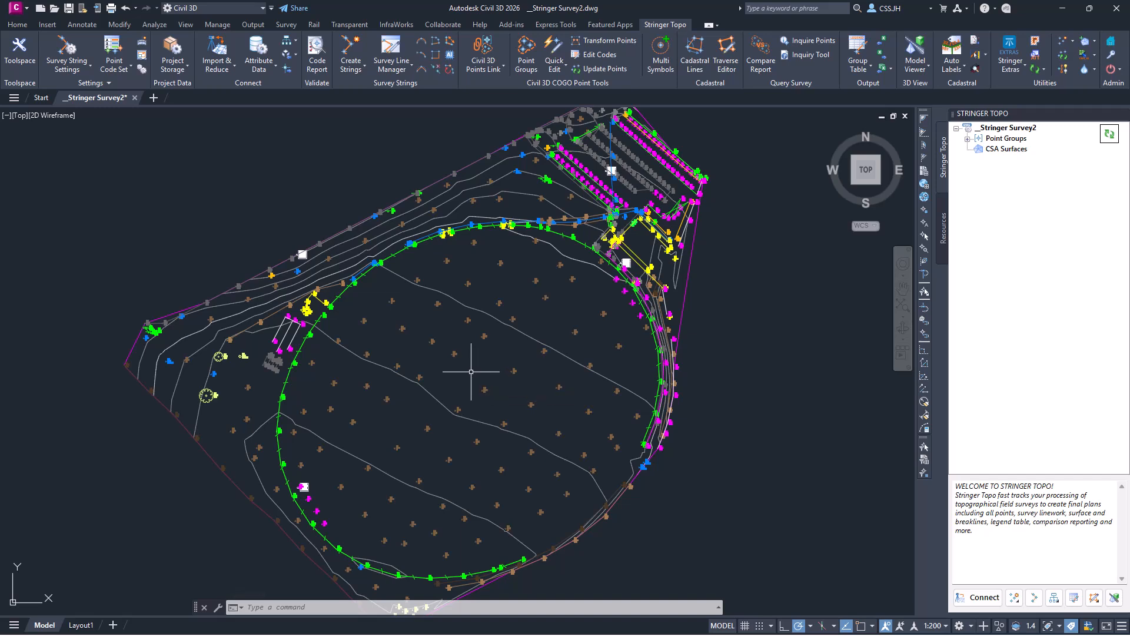
- Switch the picked Cogo point's string attribute table from _DEFAULT to ELEC and confirm
click(265, 69)
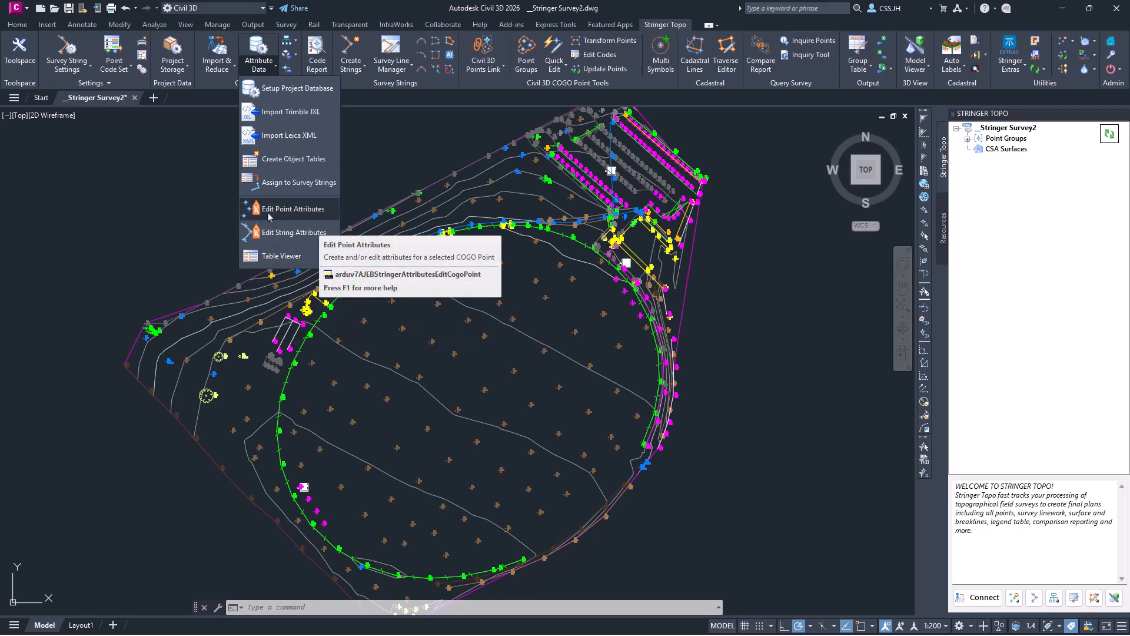
click(307, 234)
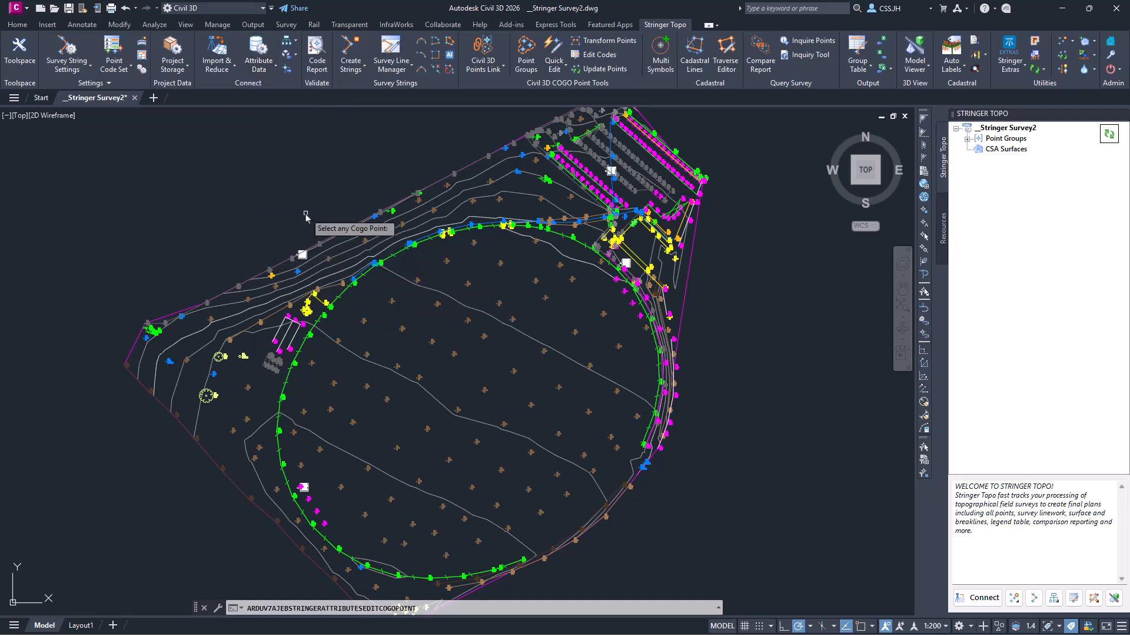
click(402, 328)
key(Return)
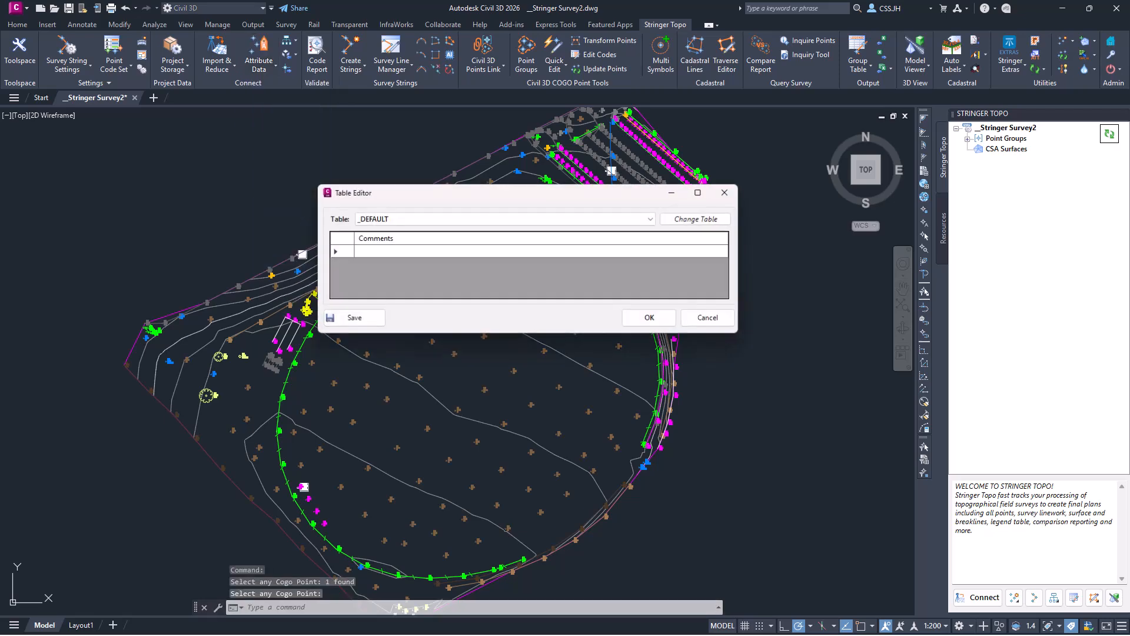
click(465, 219)
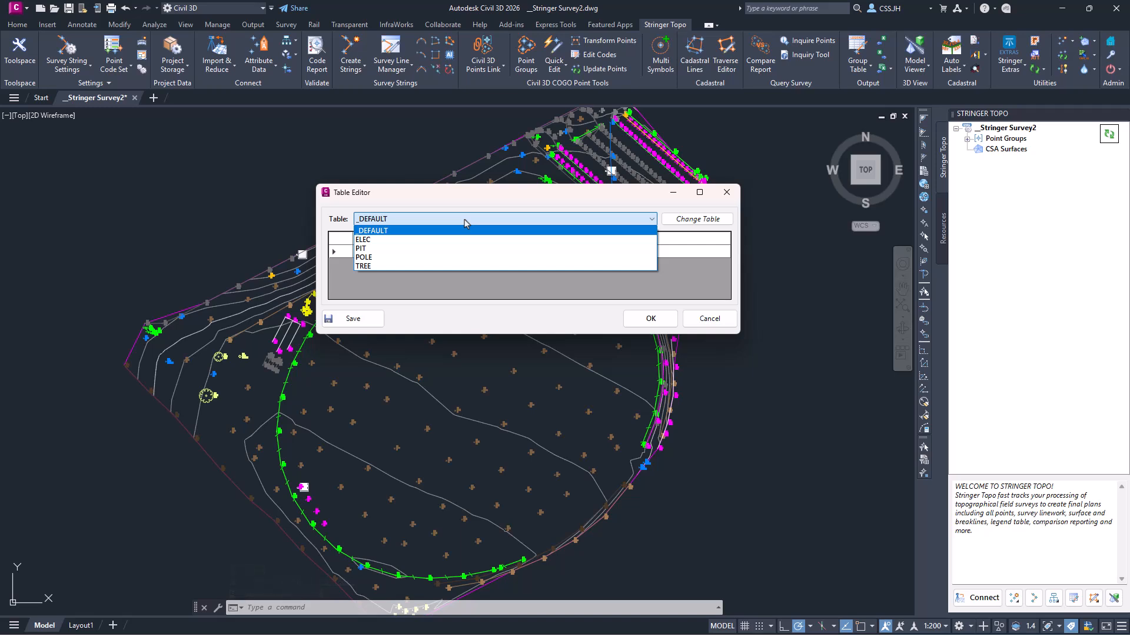
click(399, 244)
click(697, 220)
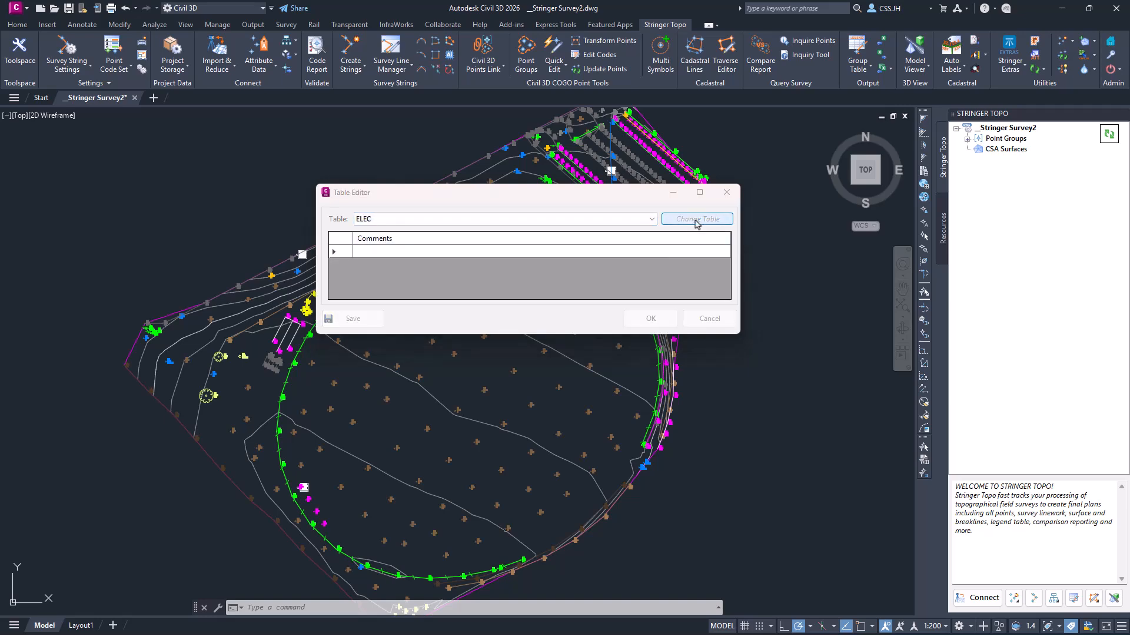
click(538, 284)
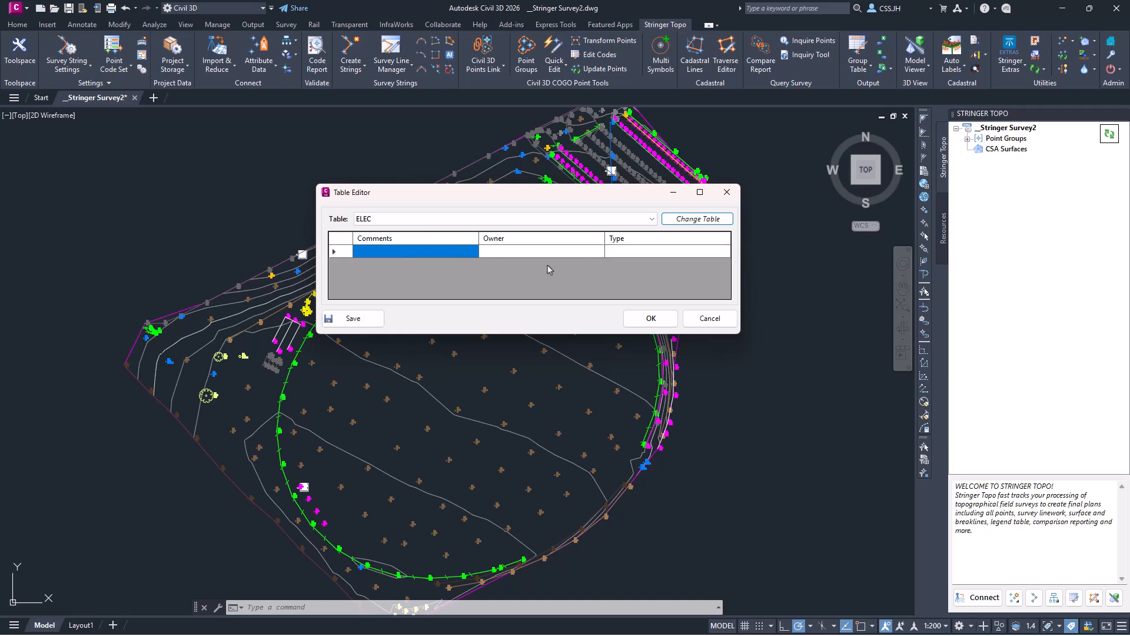
click(643, 317)
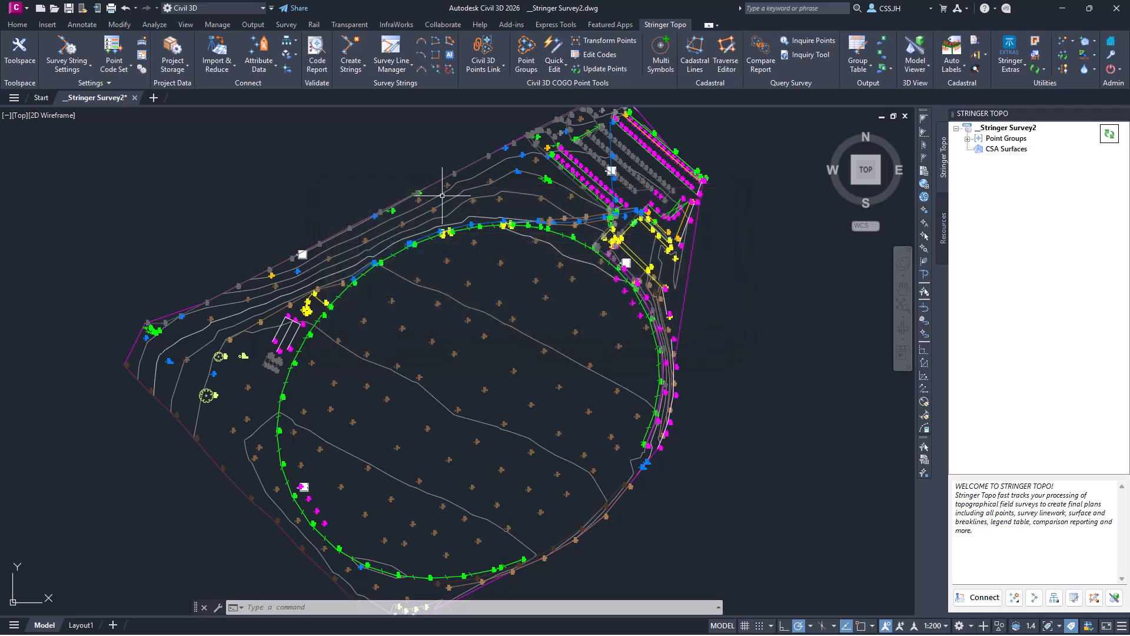
- Show the TREE table for Cogo points in the Table Viewer, leaving filter columns unchanged
click(262, 75)
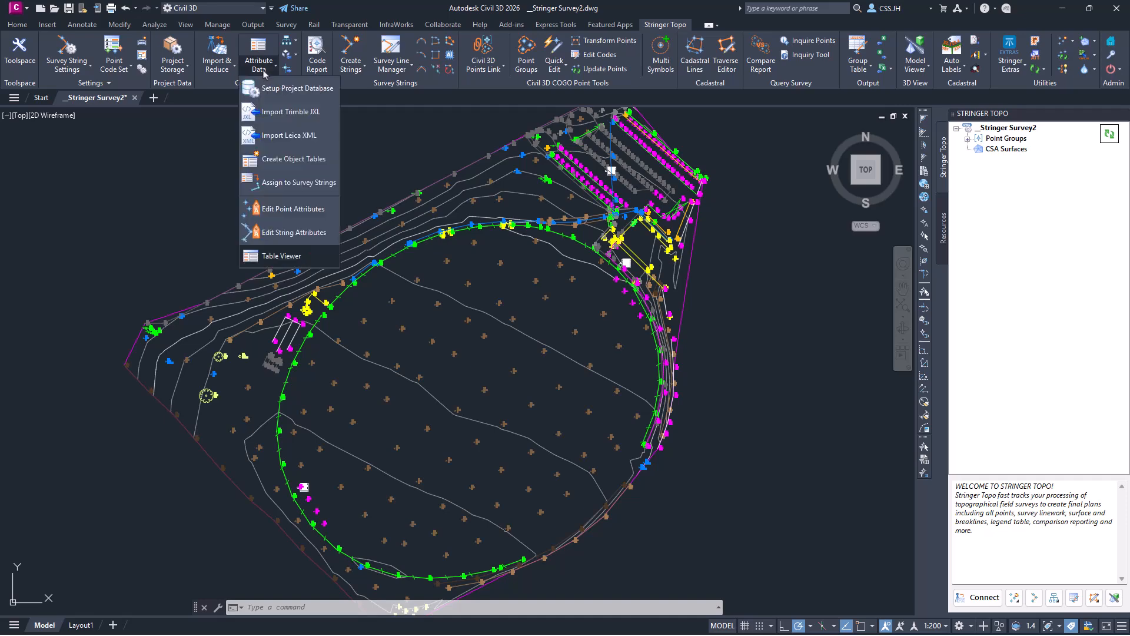
click(286, 259)
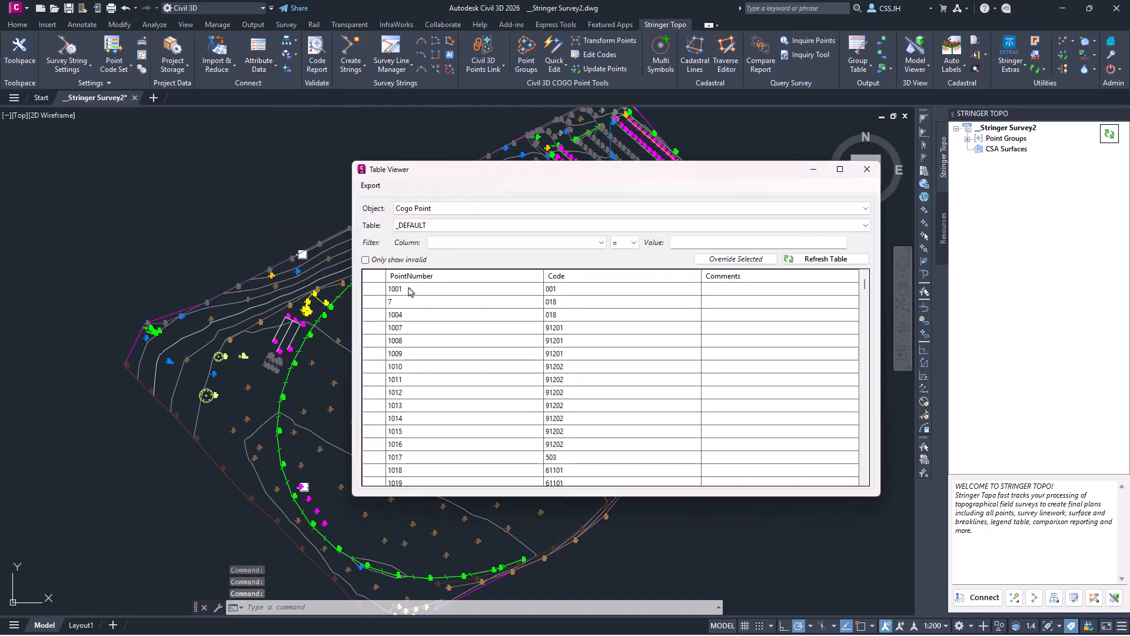
click(435, 212)
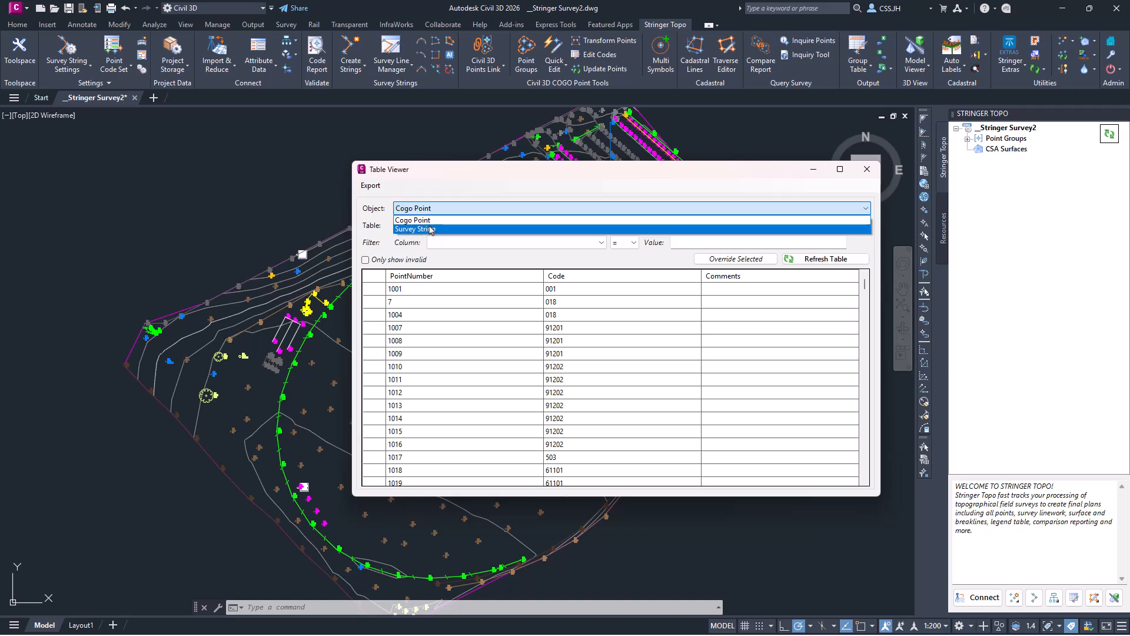
click(429, 220)
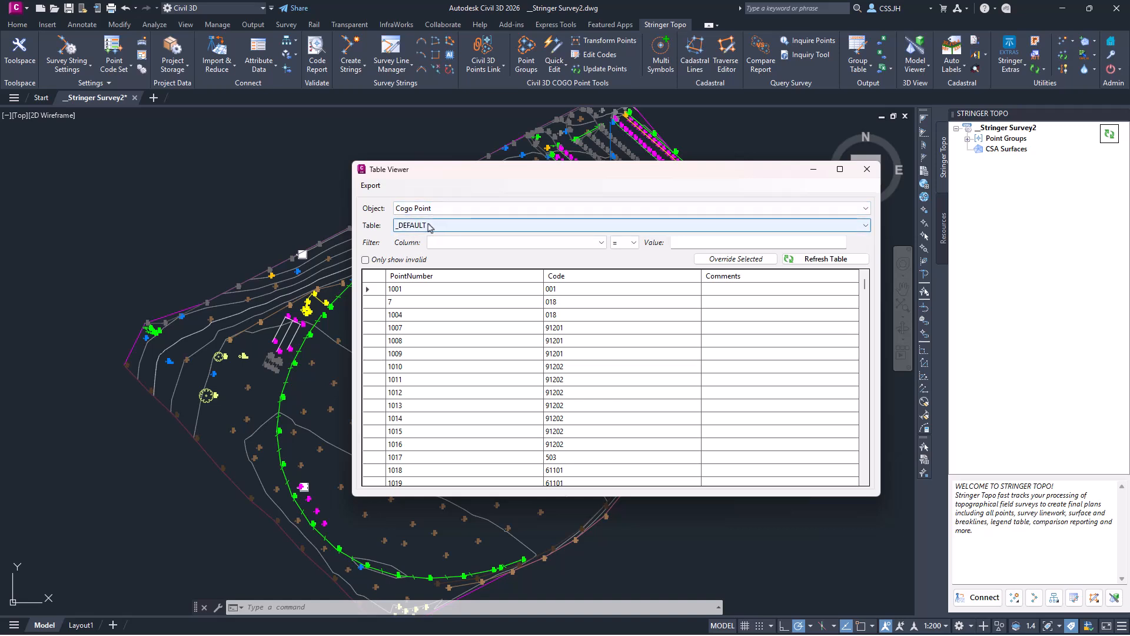
click(429, 226)
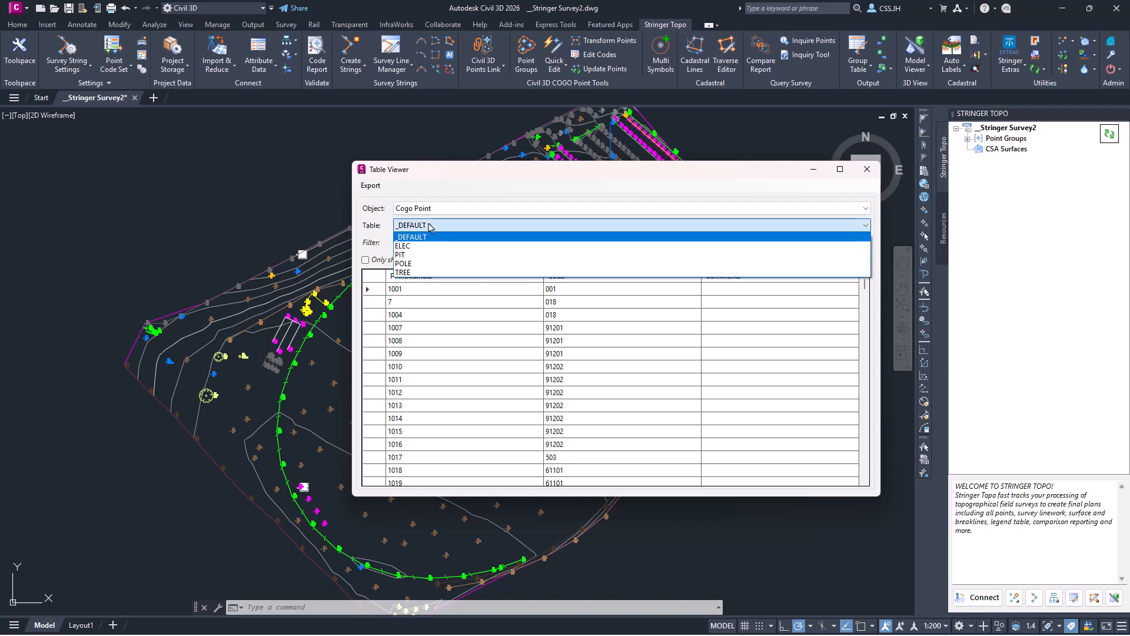
click(432, 273)
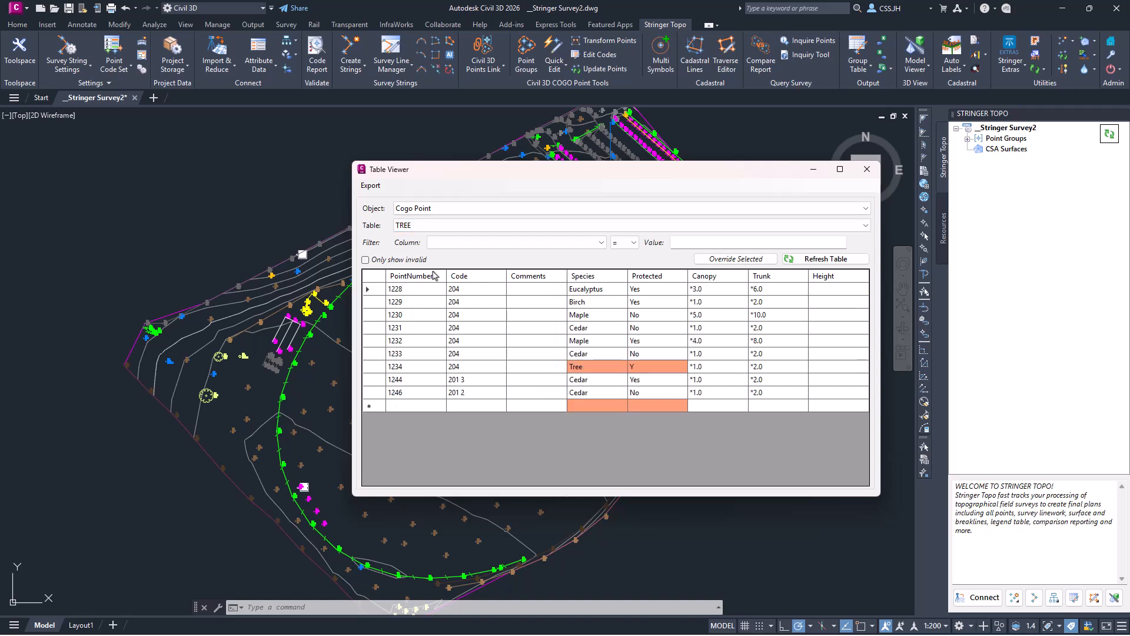
click(482, 244)
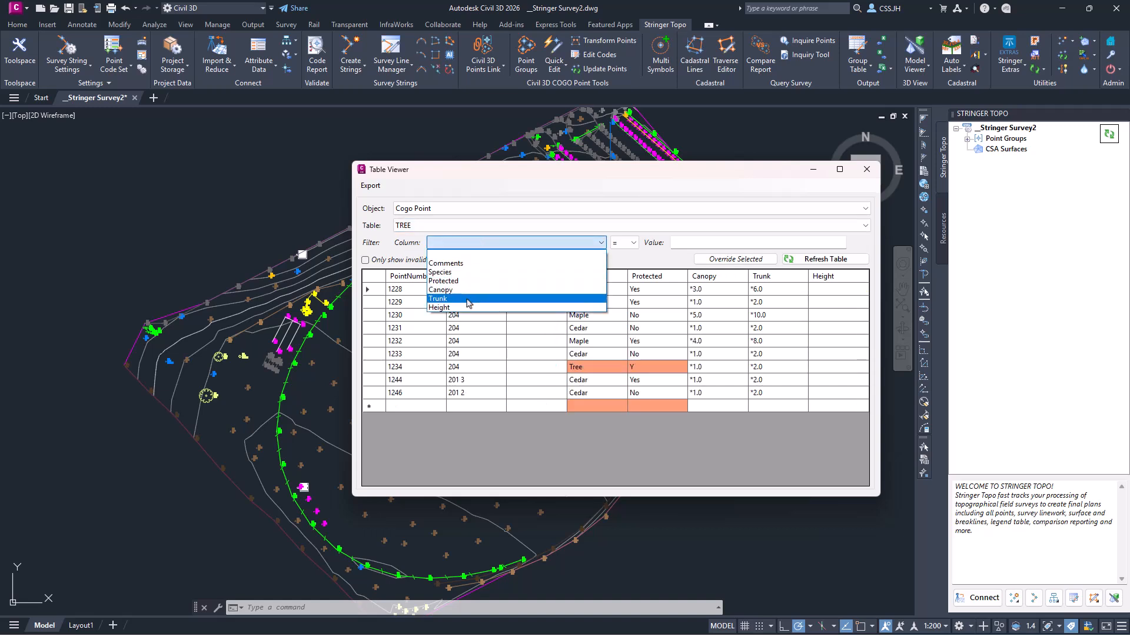
click(488, 202)
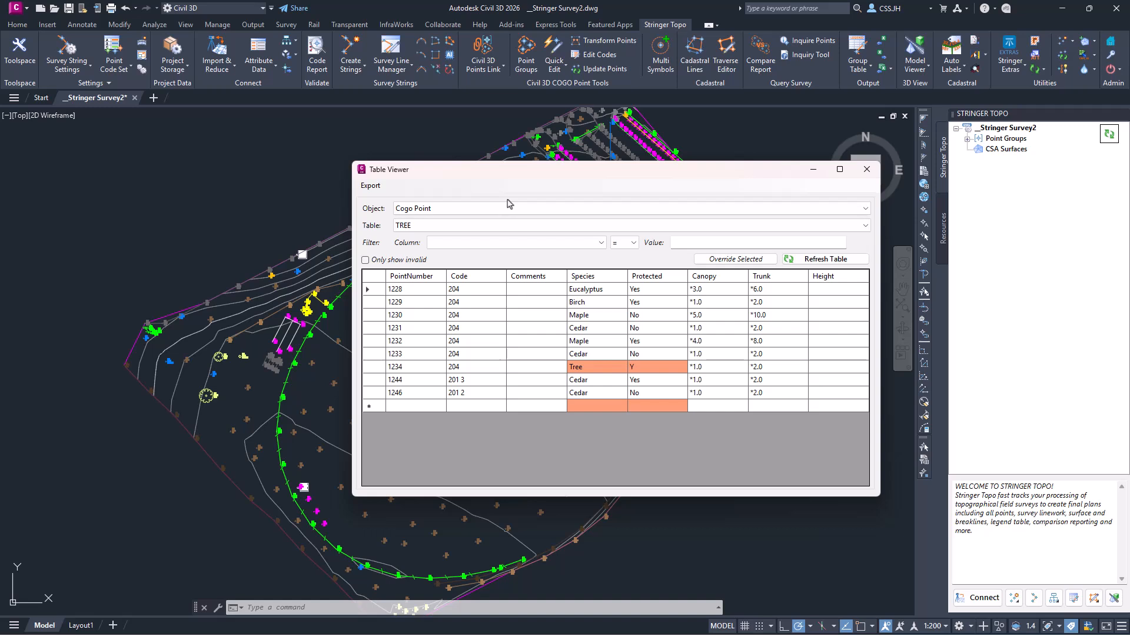
- Set point 1234's Species to Eucalyptus and its Protected value to Yes
click(580, 368)
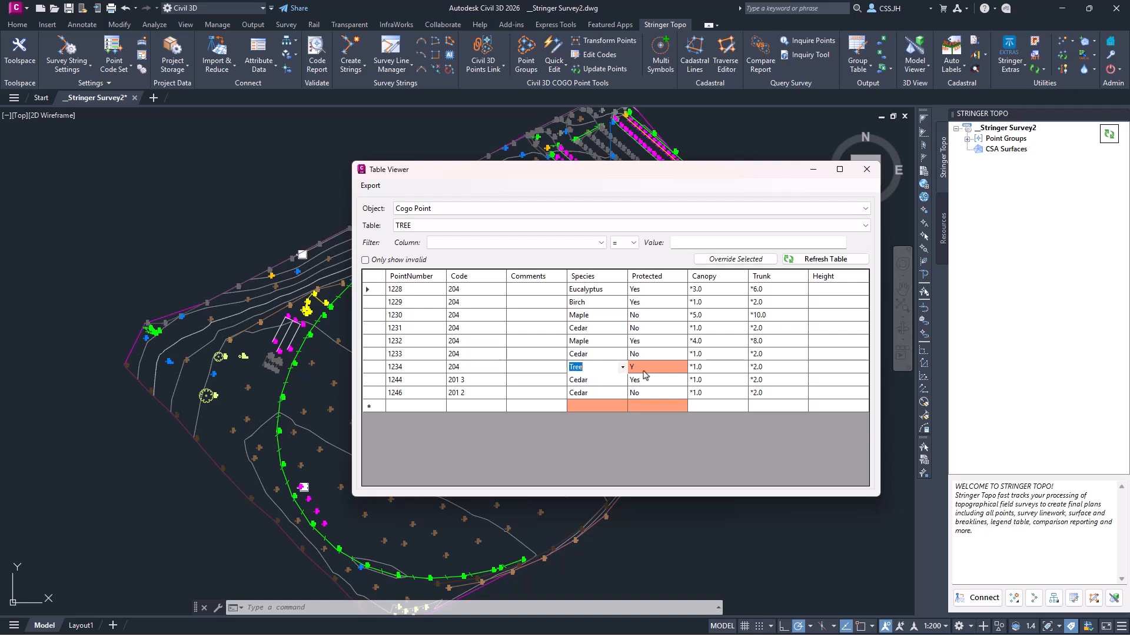
click(580, 368)
click(623, 368)
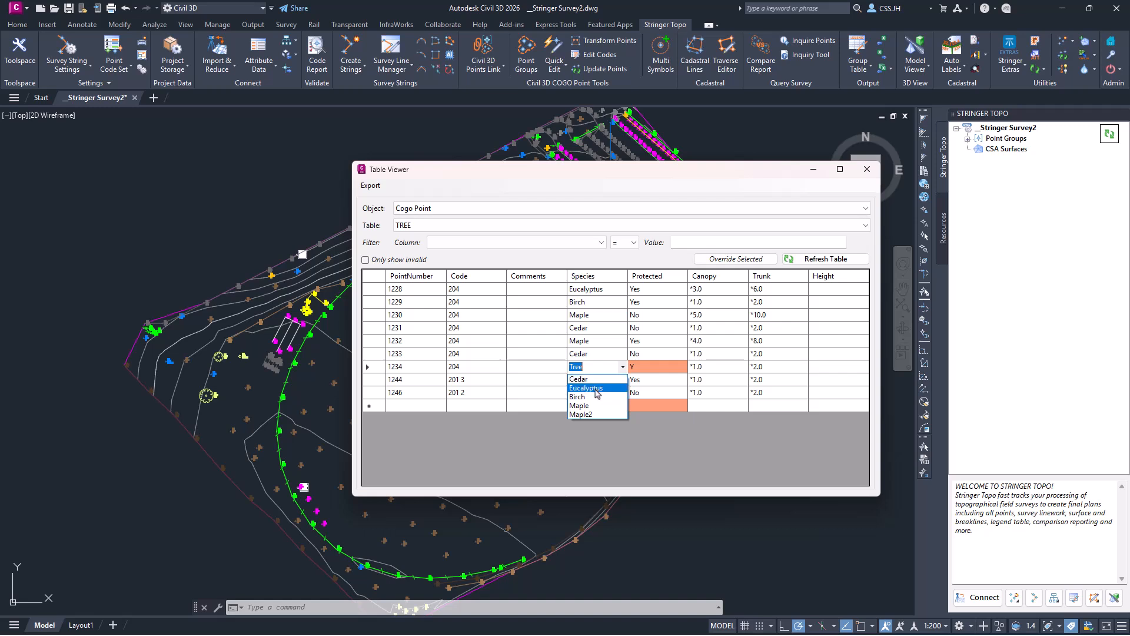
click(681, 368)
click(681, 369)
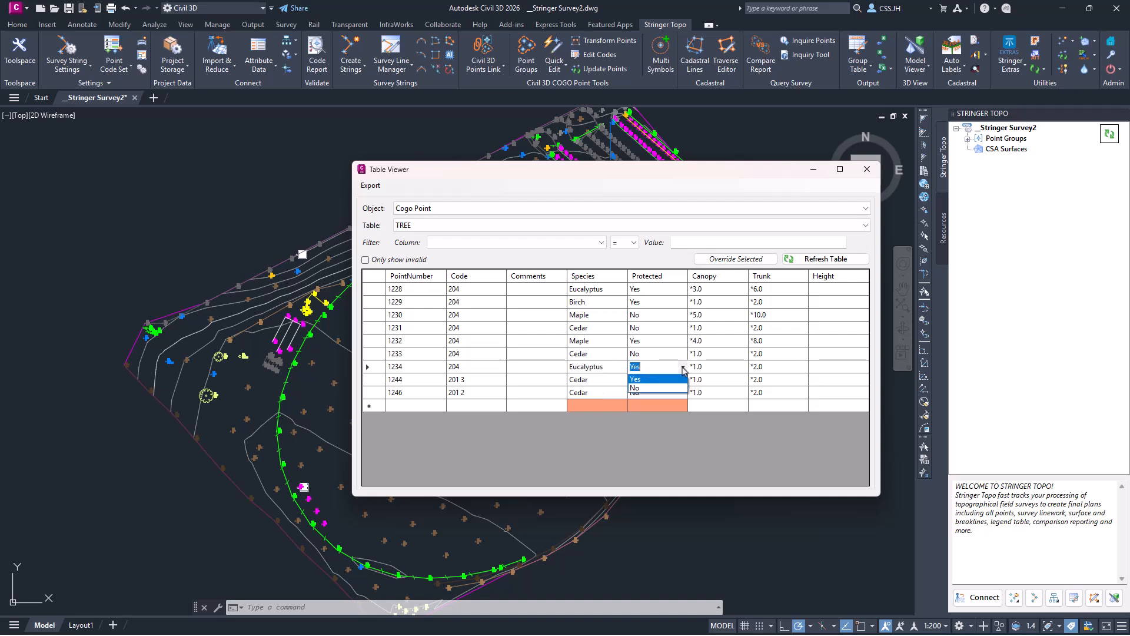
click(647, 379)
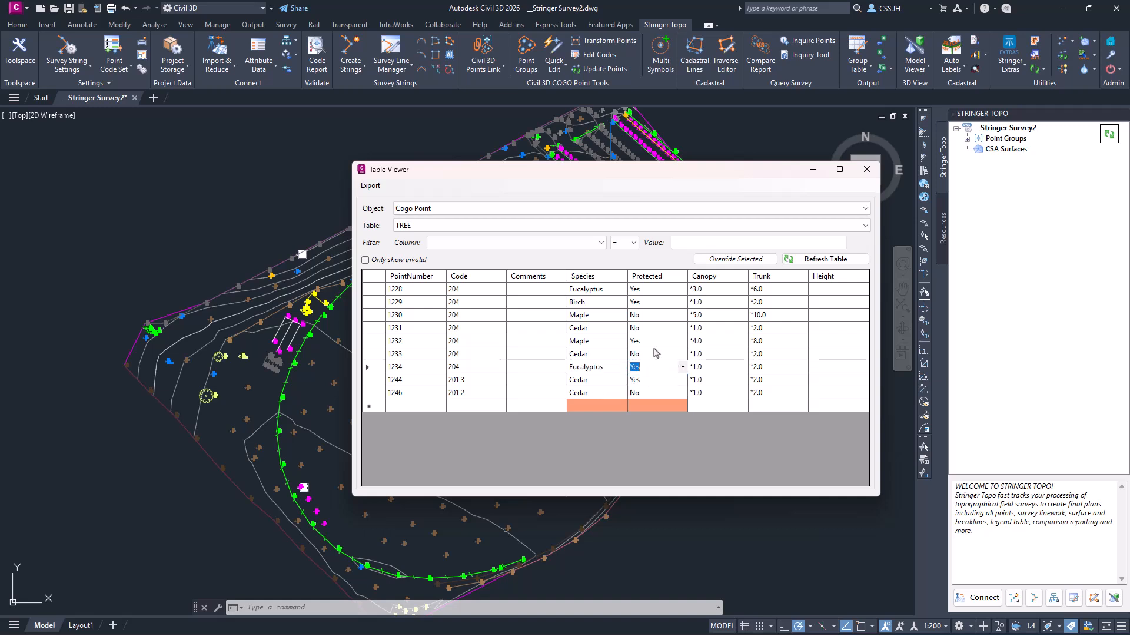
click(711, 354)
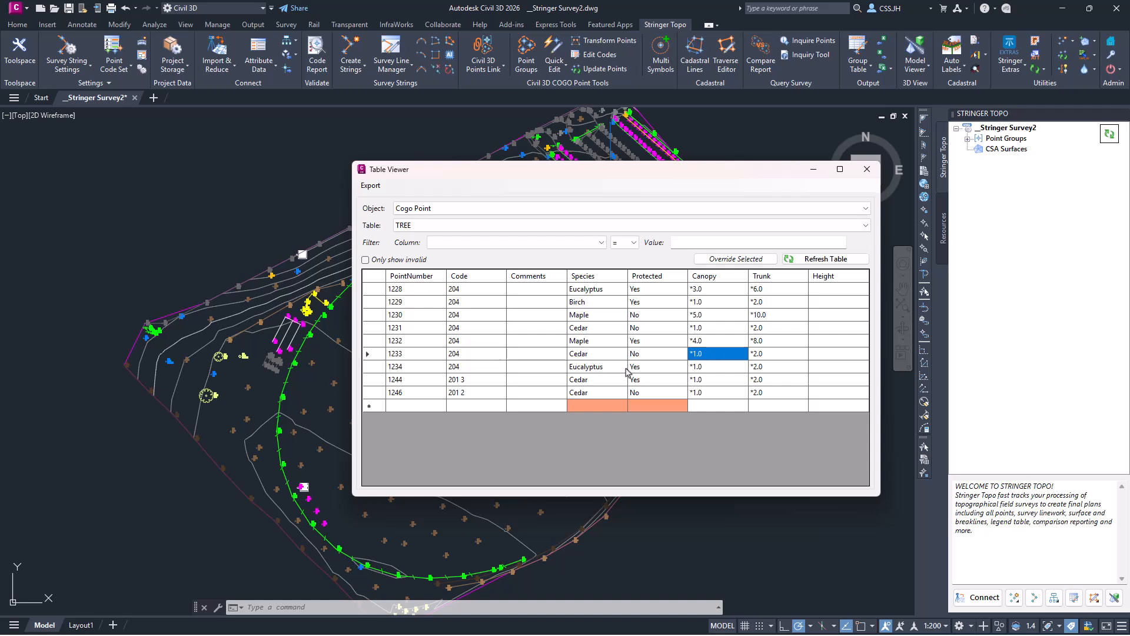
- Comment point 1228 as Value, then select Comments of 1229–1234 for an override
click(553, 295)
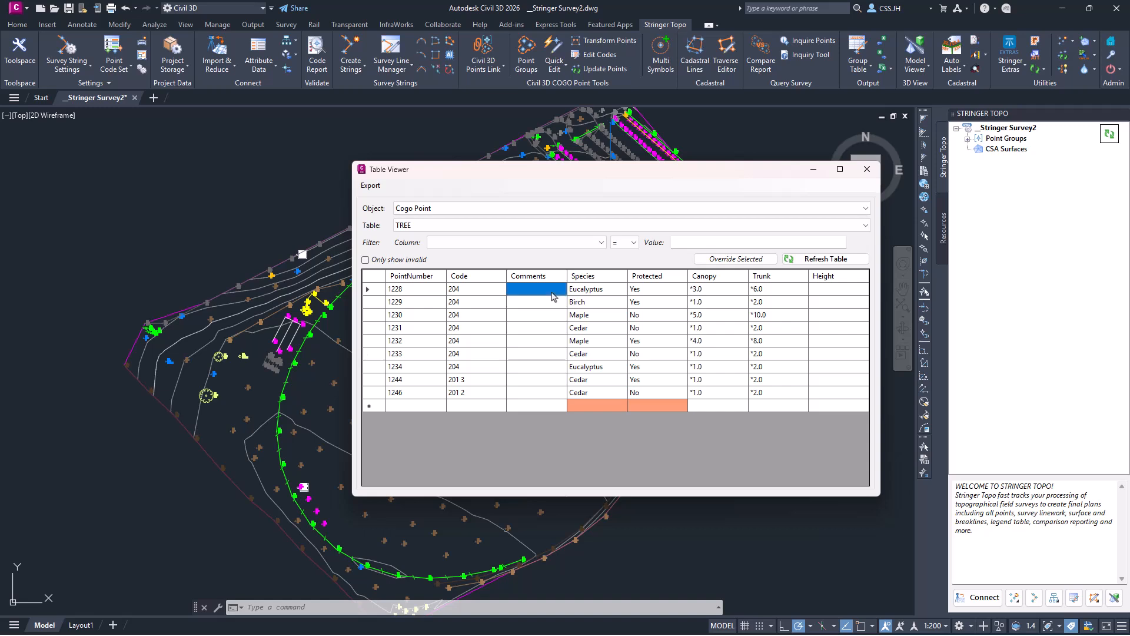
click(551, 293)
key(Return)
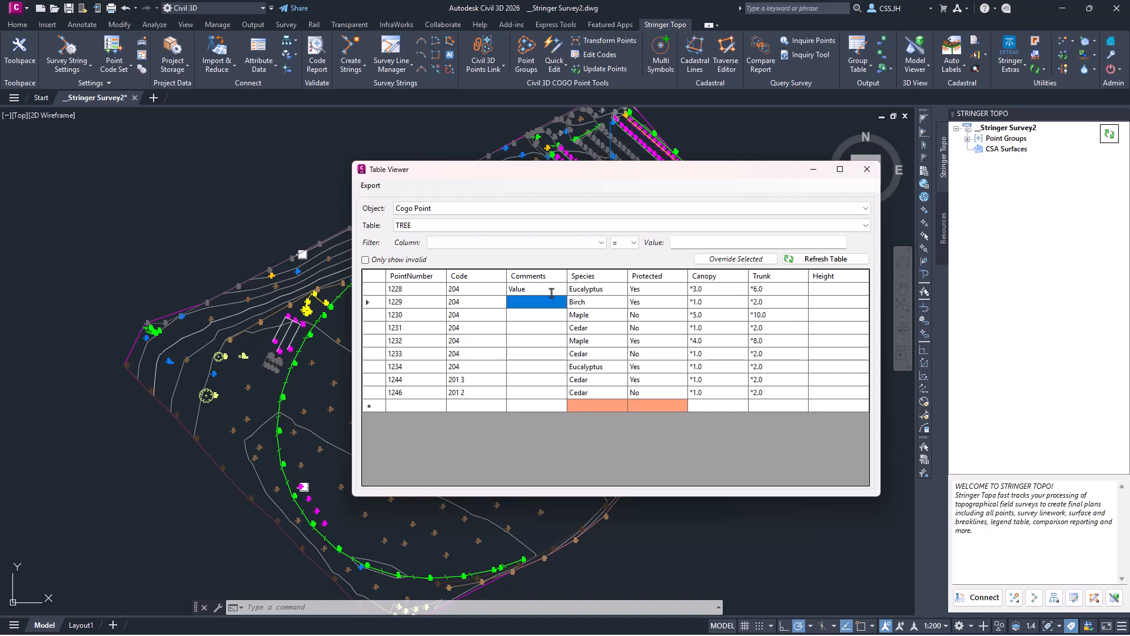
drag(549, 301, 536, 368)
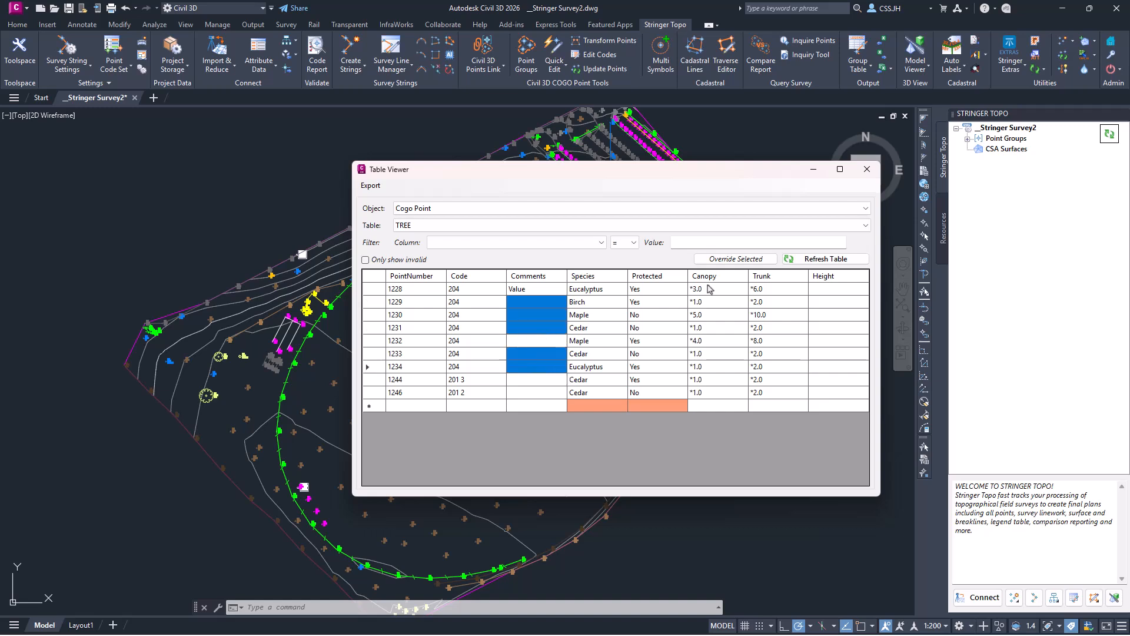
click(732, 260)
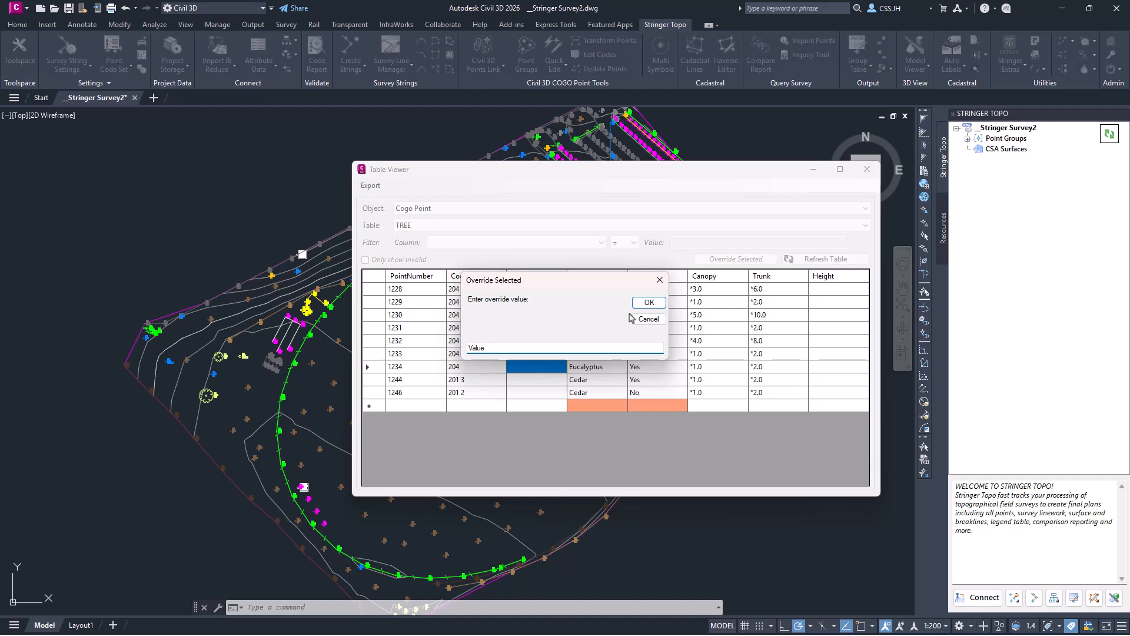
- Apply and confirm Value as the override for the selected Comments cells
click(649, 302)
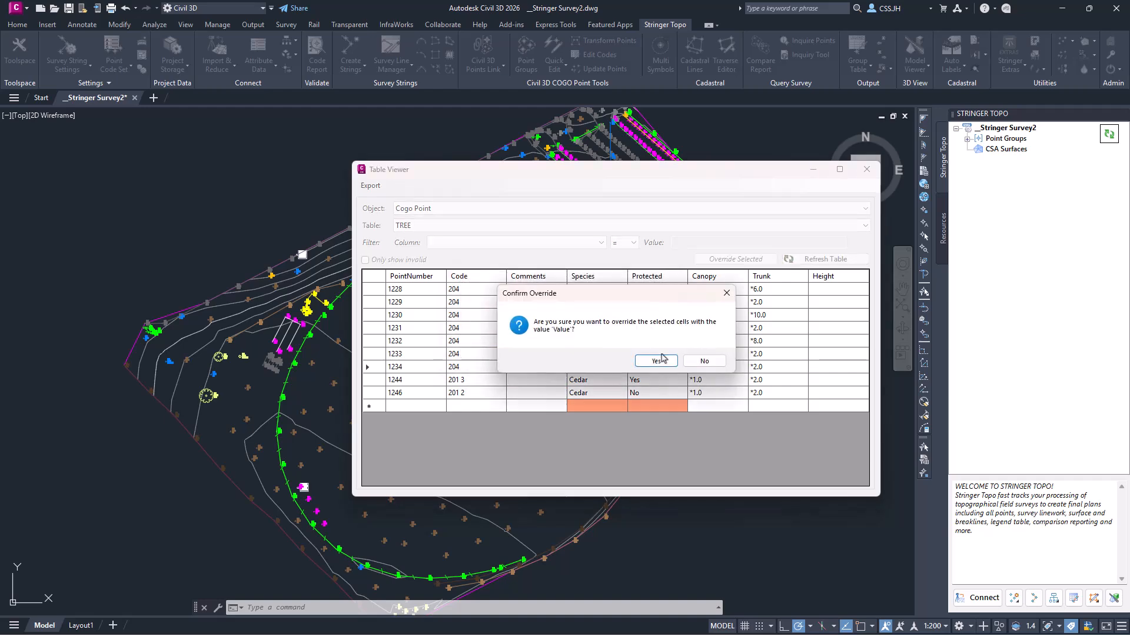
click(662, 358)
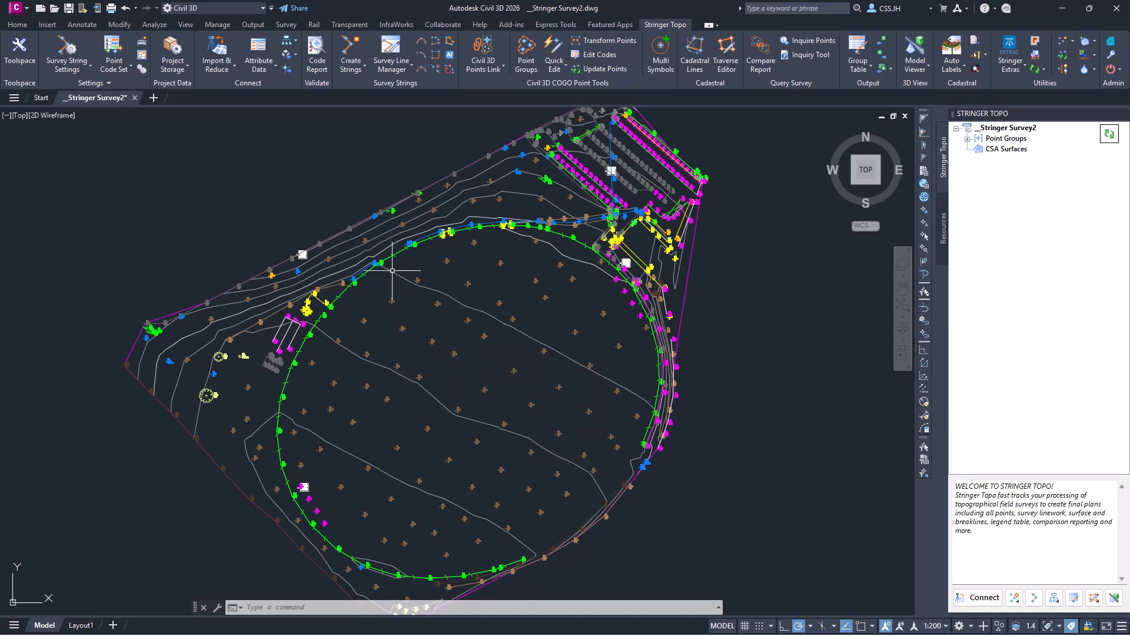
- Sync the table attributes to COGO point properties and open the Point Groups manager
click(296, 46)
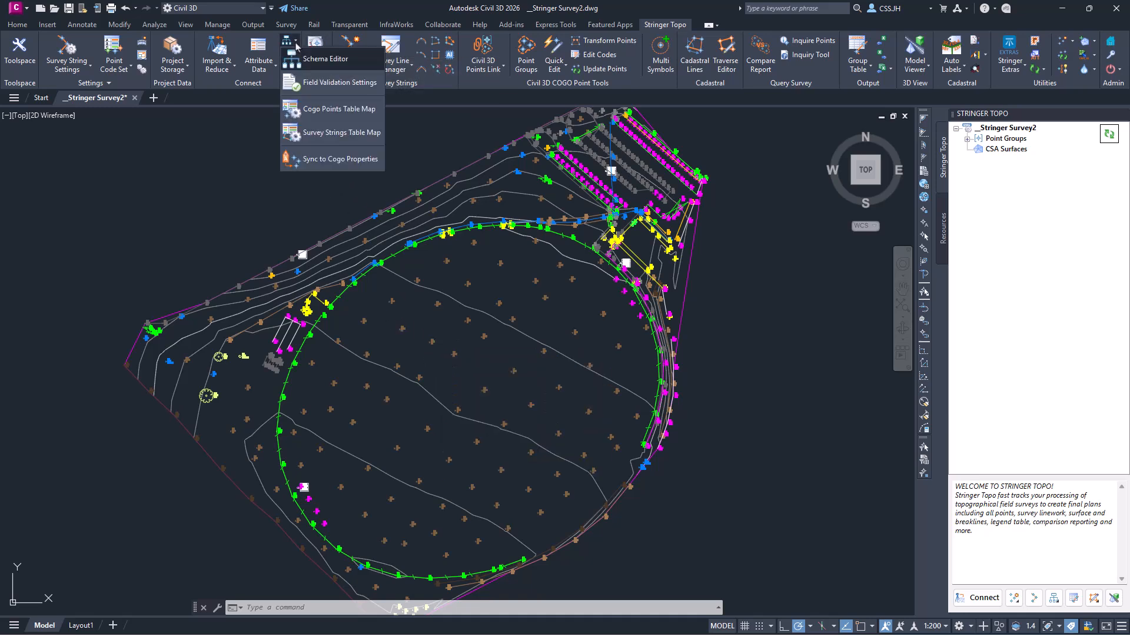
click(327, 159)
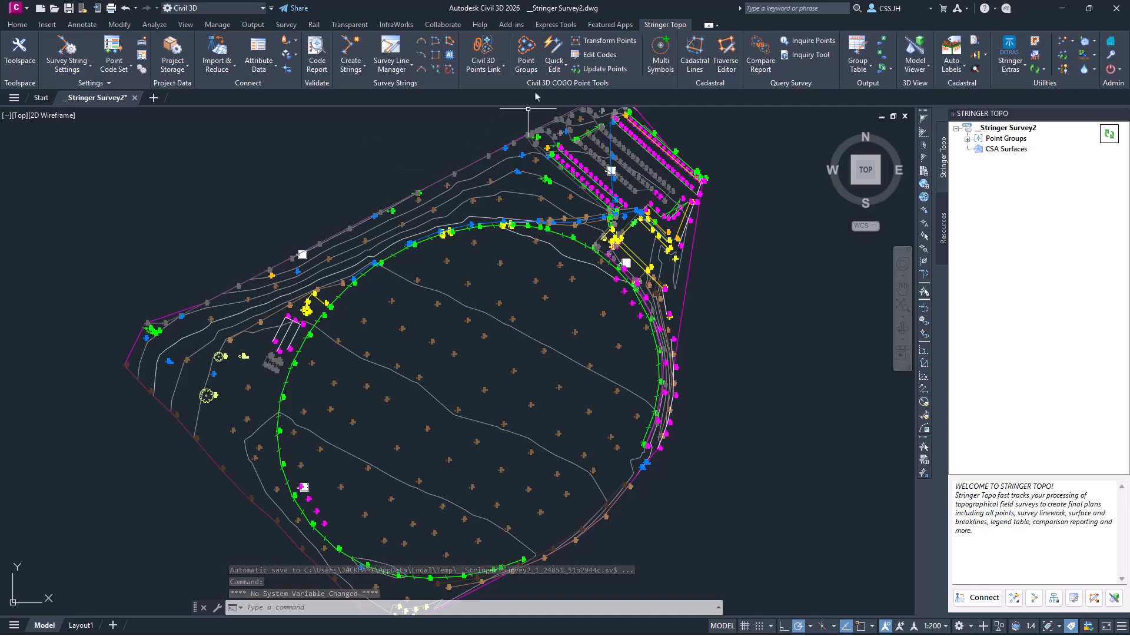
click(525, 61)
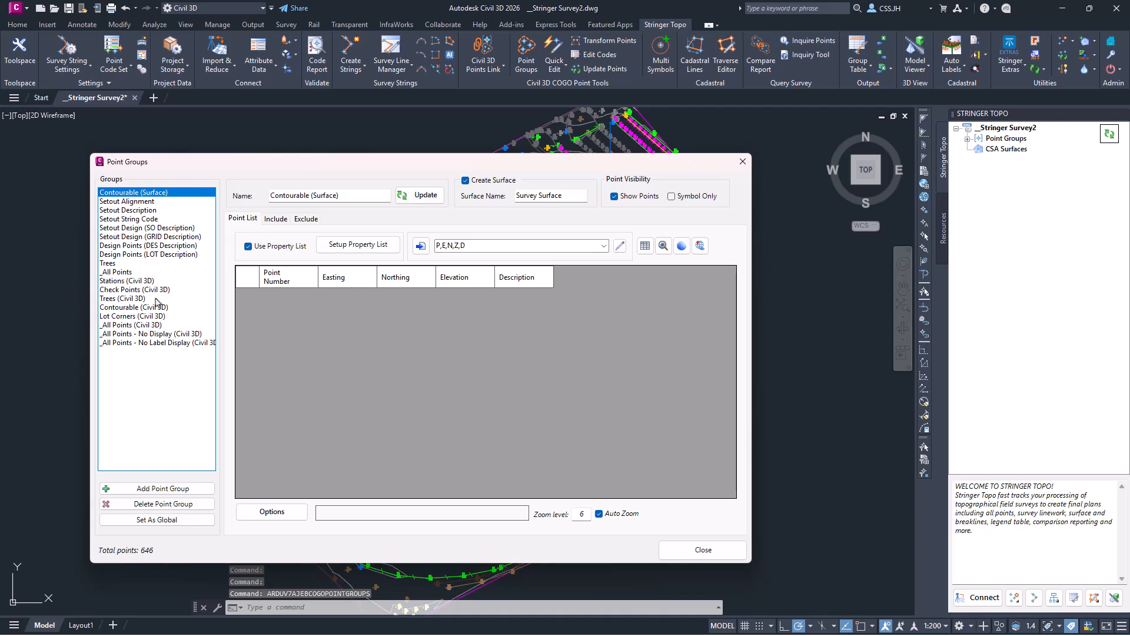
- List the 11 Trees (Civil 3D) points and open their property list setup
click(122, 298)
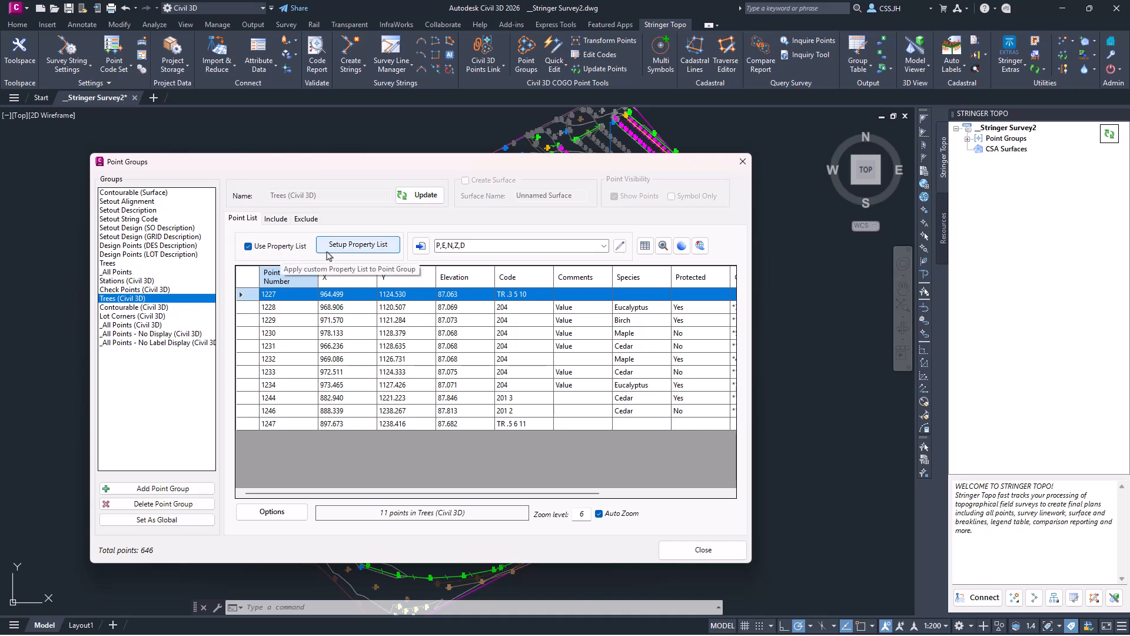
click(357, 250)
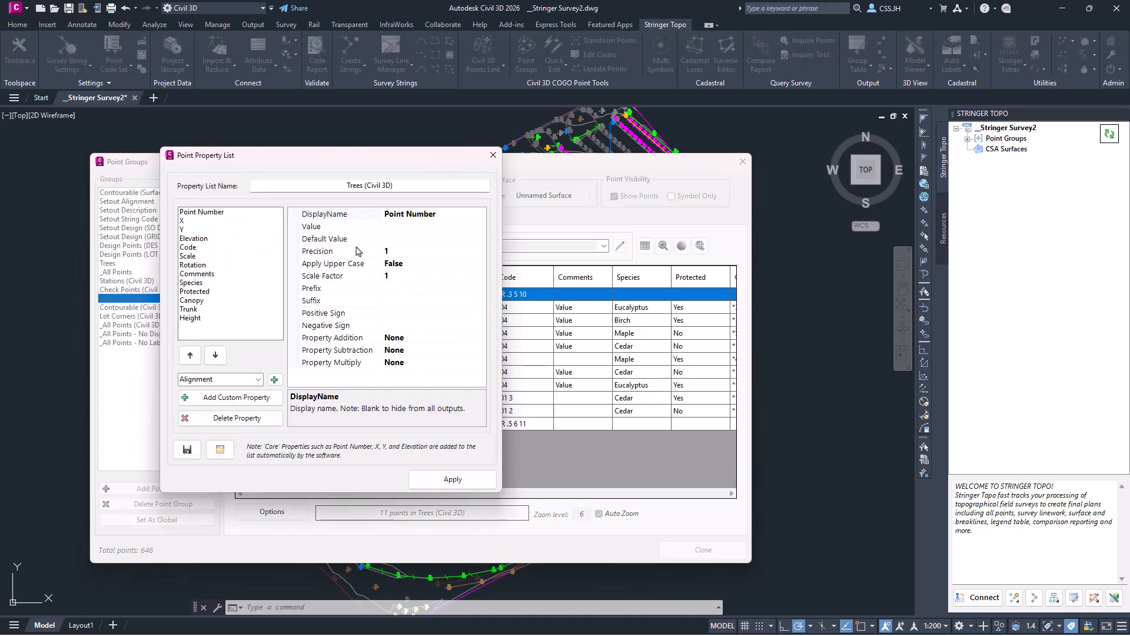
- Load Tree.ppl and apply its Species, Protected, Canopy, Trunk and Height columns to Trees
click(222, 453)
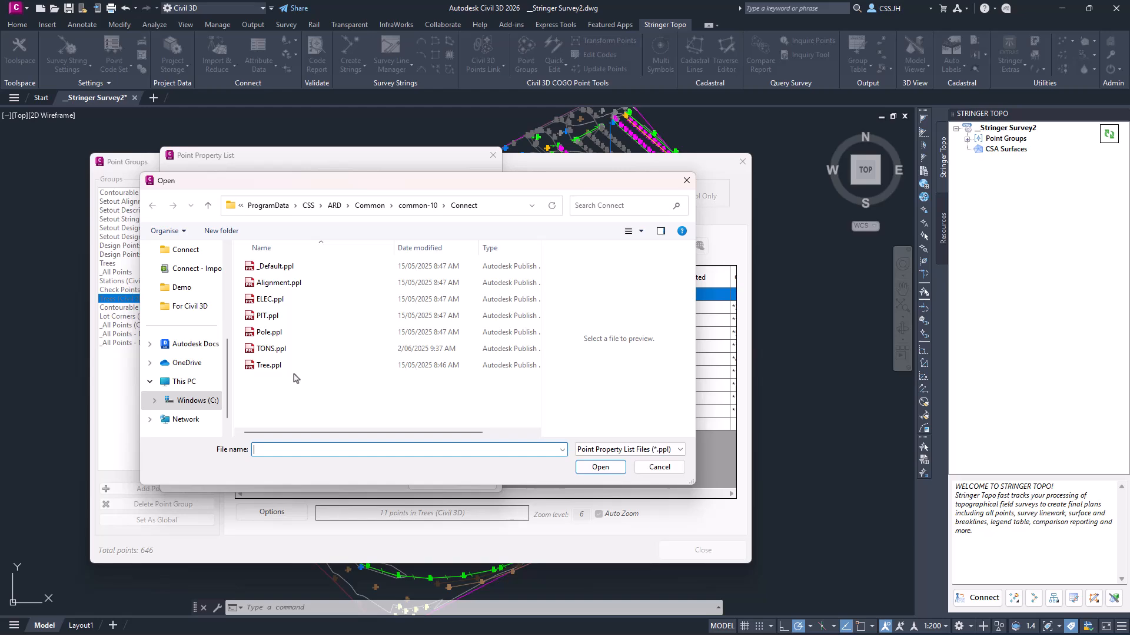
double_click(282, 366)
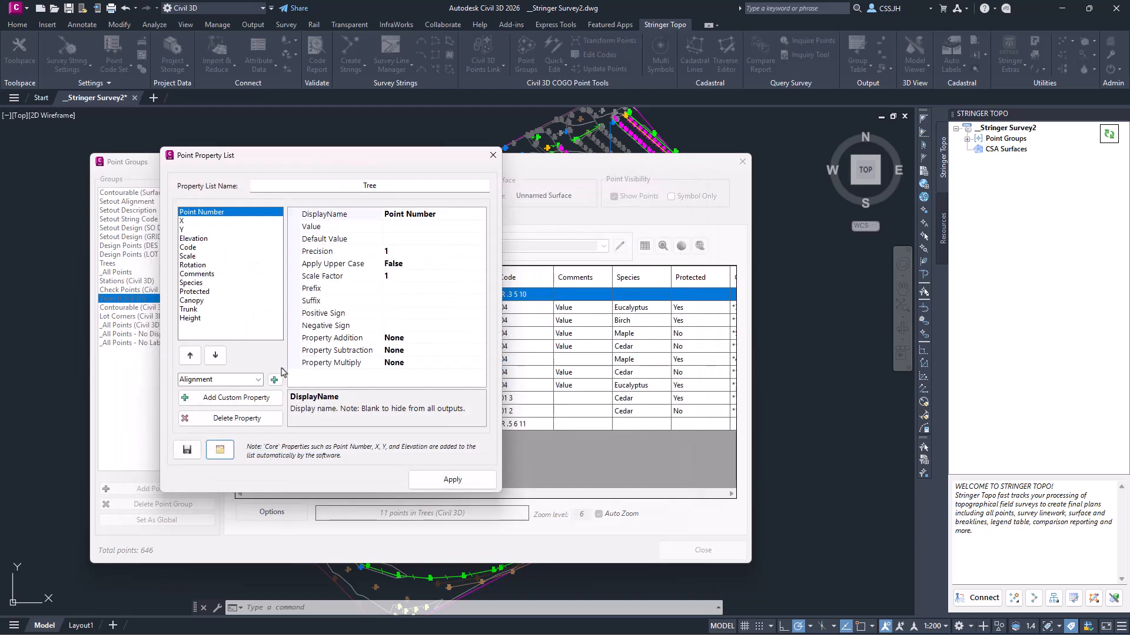
click(201, 284)
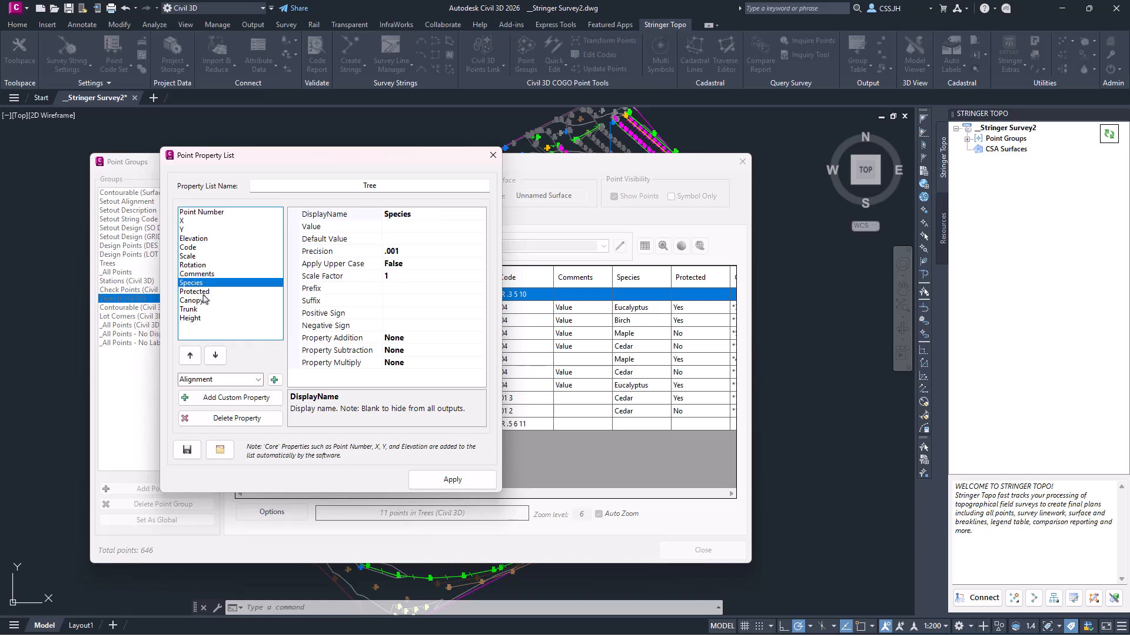
click(204, 293)
click(206, 301)
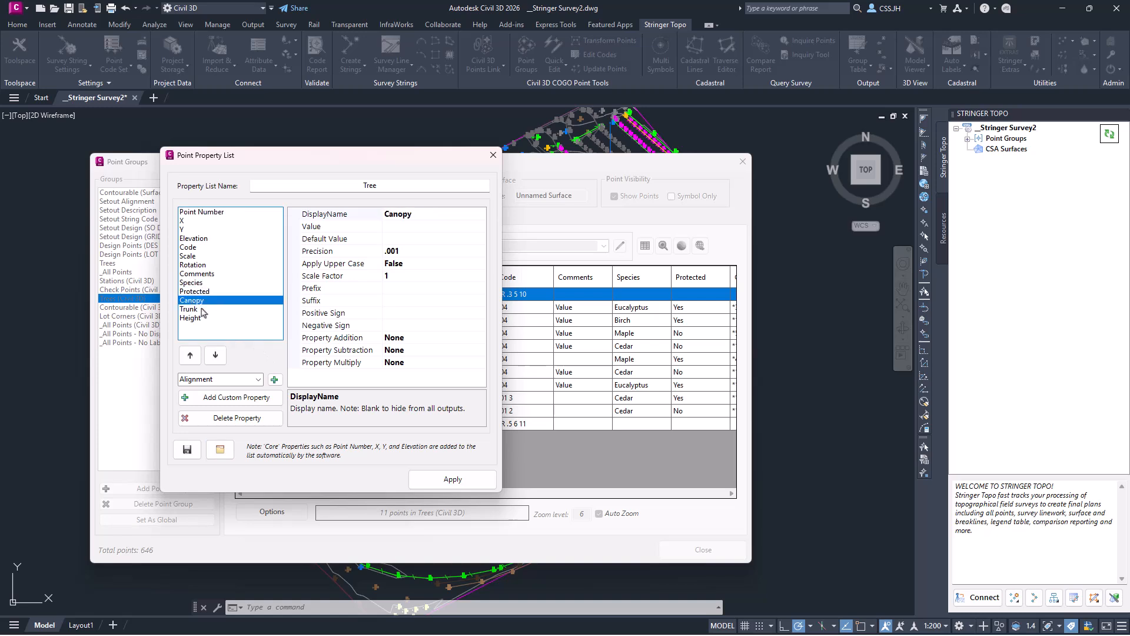
click(202, 309)
click(200, 319)
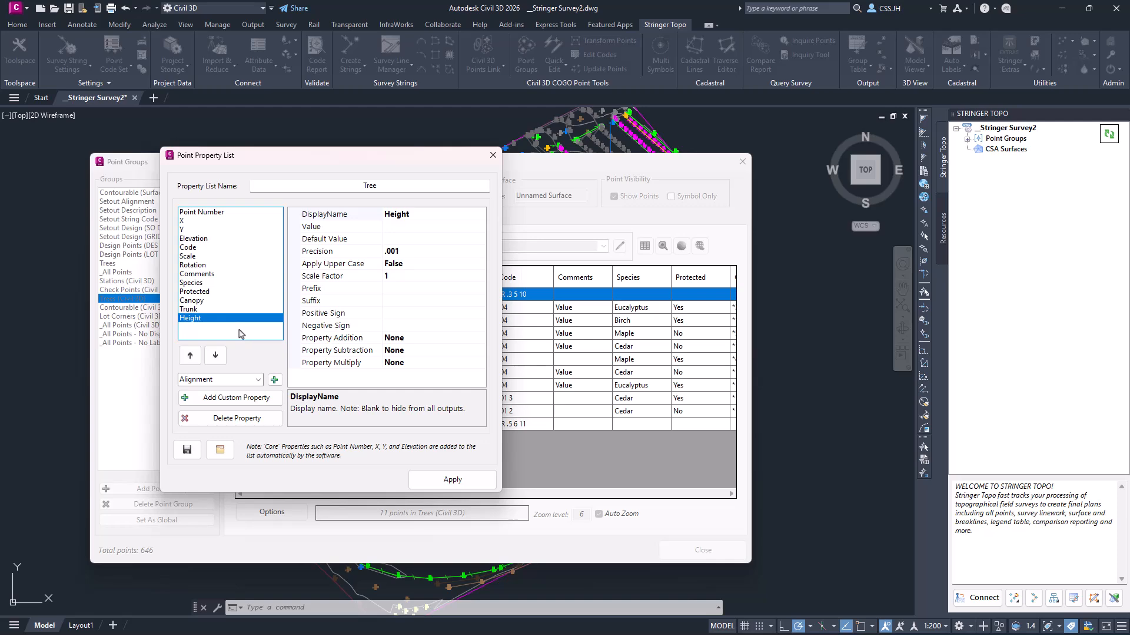
click(465, 478)
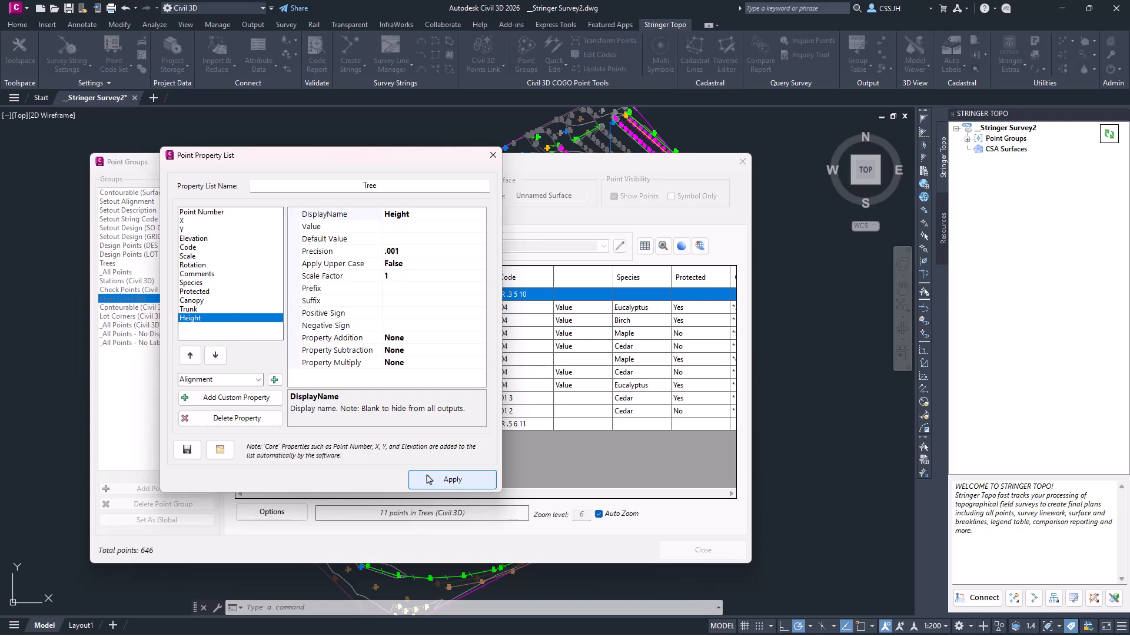
drag(479, 493, 611, 492)
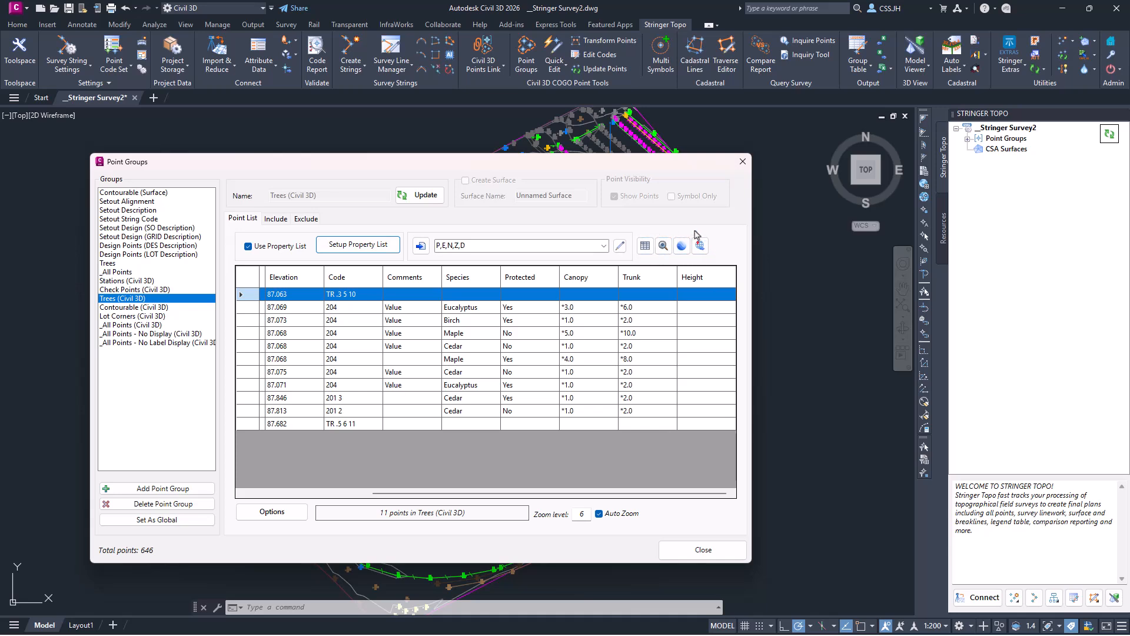
- Output the Trees (Civil 3D) point group as a CAD table placed in open drawing space
click(646, 246)
mouse_move(758, 259)
middle_down()
mouse_move(665, 246)
mouse_move(459, 259)
middle_up()
click(550, 235)
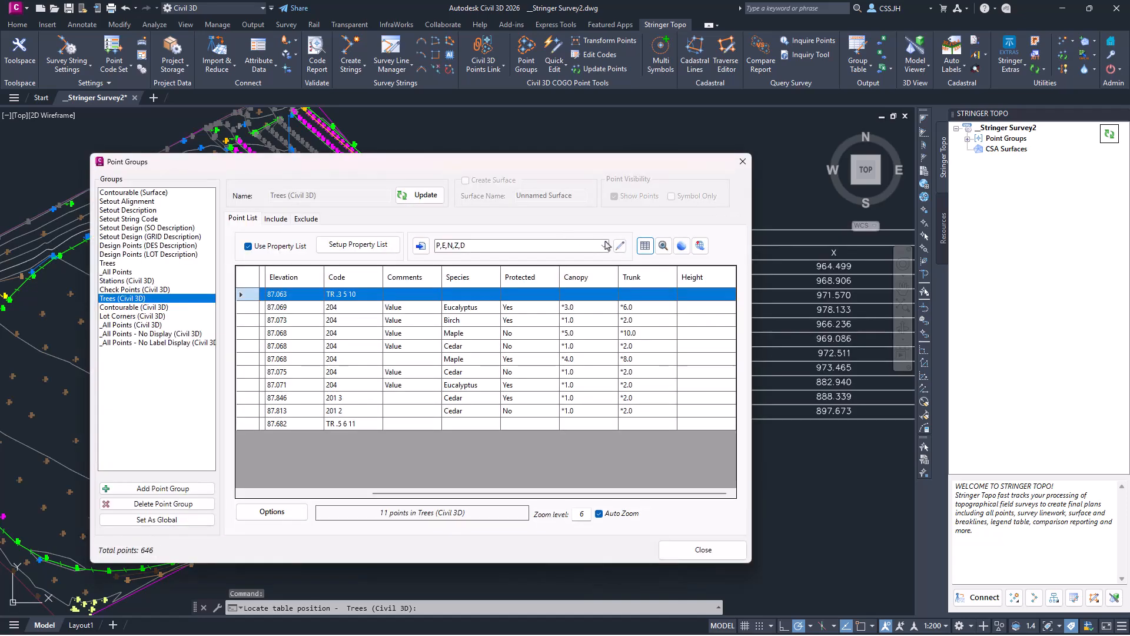
drag(657, 167, 429, 179)
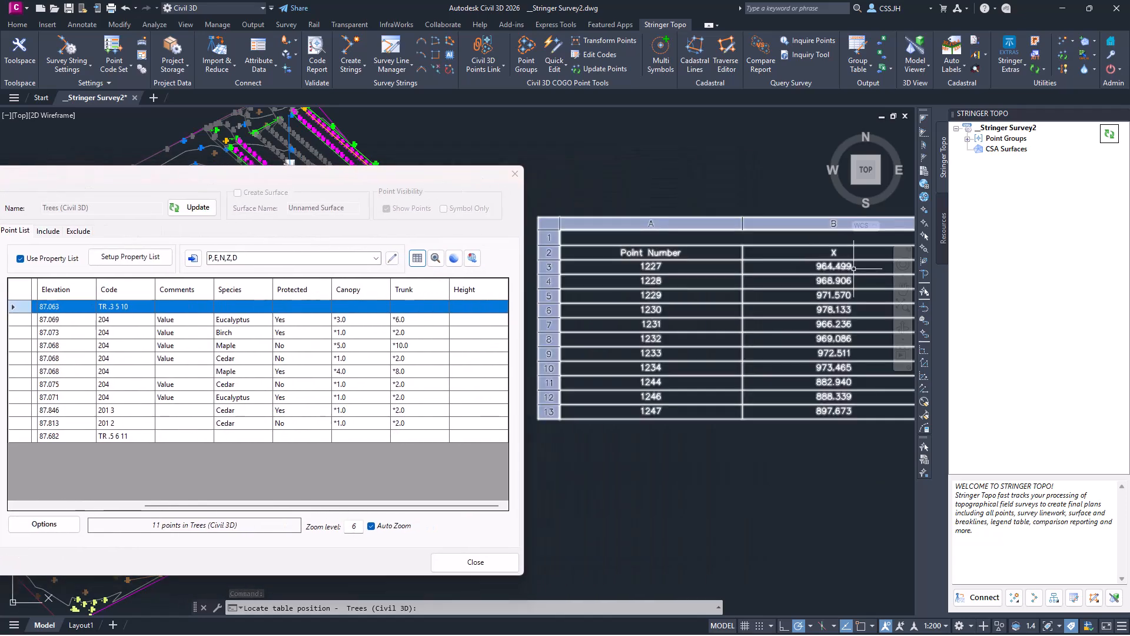
- Pan along the table to review its Code, Comments, Species, Protected, Canopy and Trunk columns
middle_drag(854, 269, 383, 264)
middle_drag(789, 296, 408, 284)
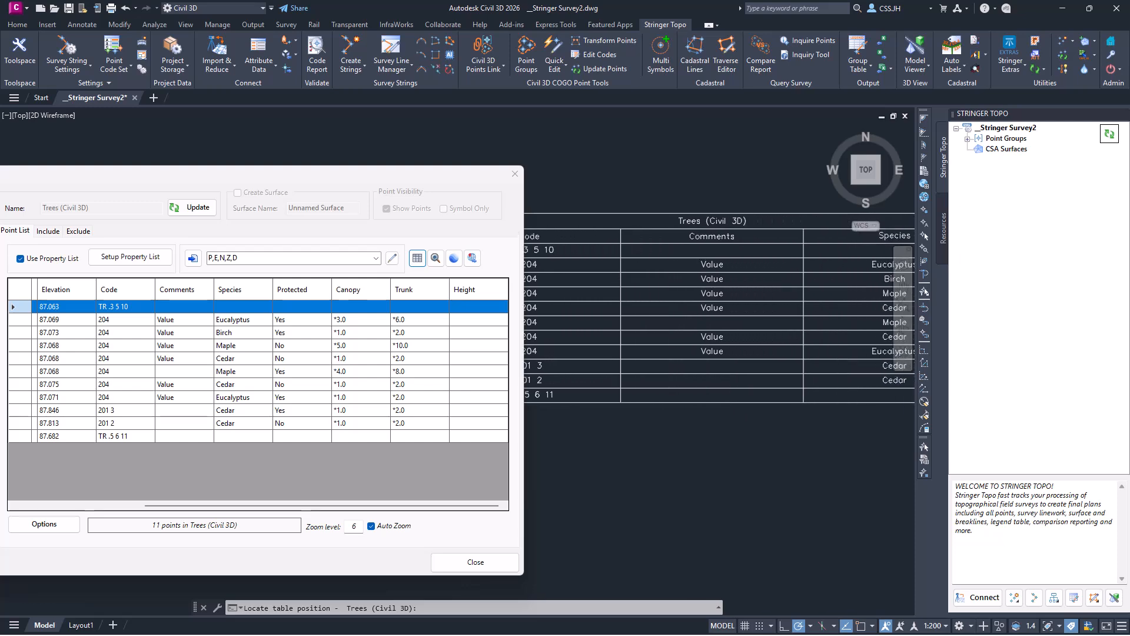
middle_drag(884, 308, 600, 304)
middle_drag(883, 250, 705, 250)
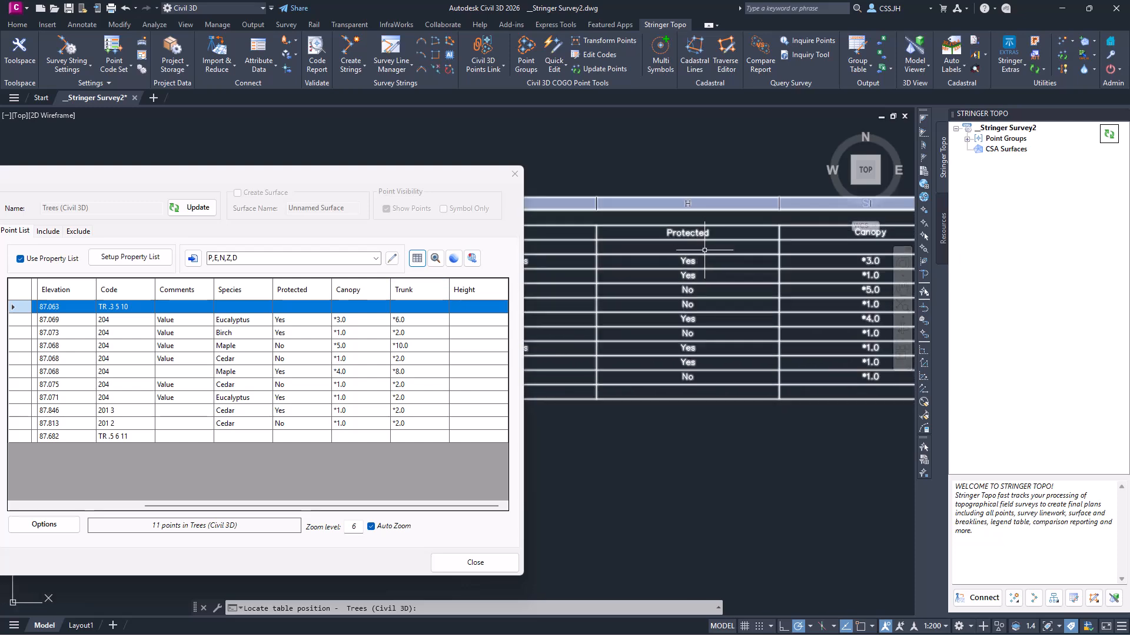
middle_drag(827, 324, 578, 313)
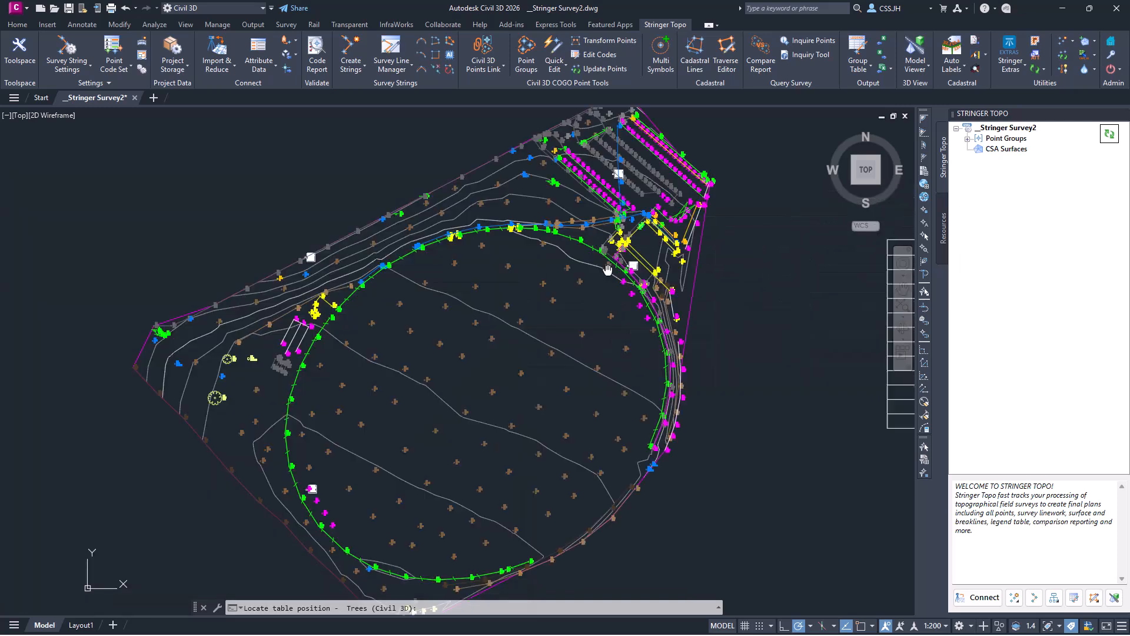
middle_drag(607, 270, 631, 256)
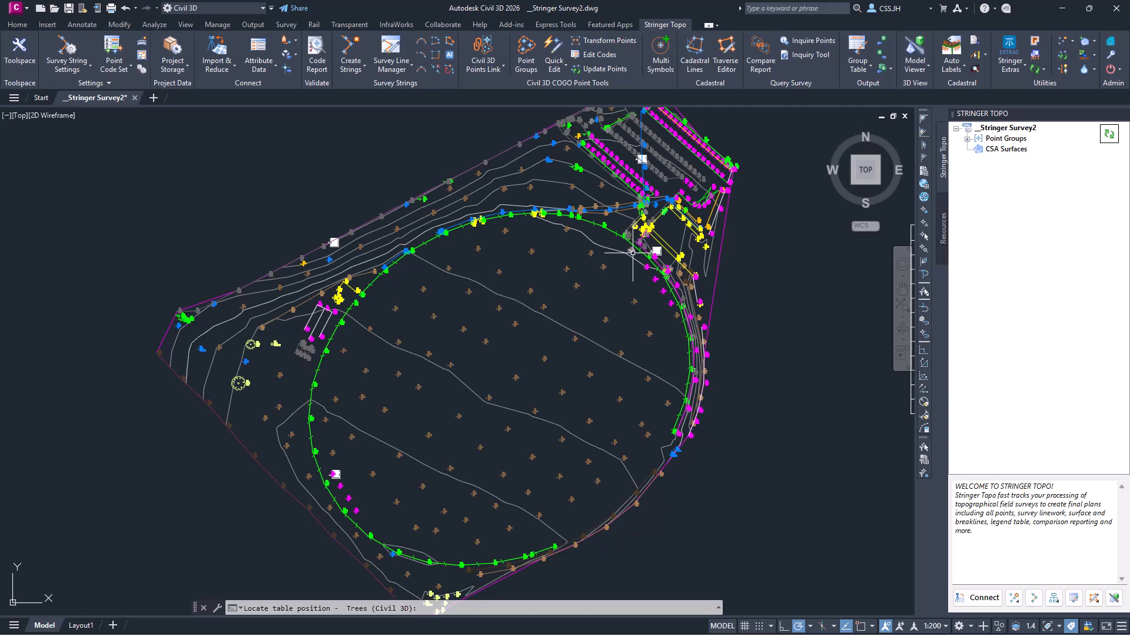
mouse_move(633, 253)
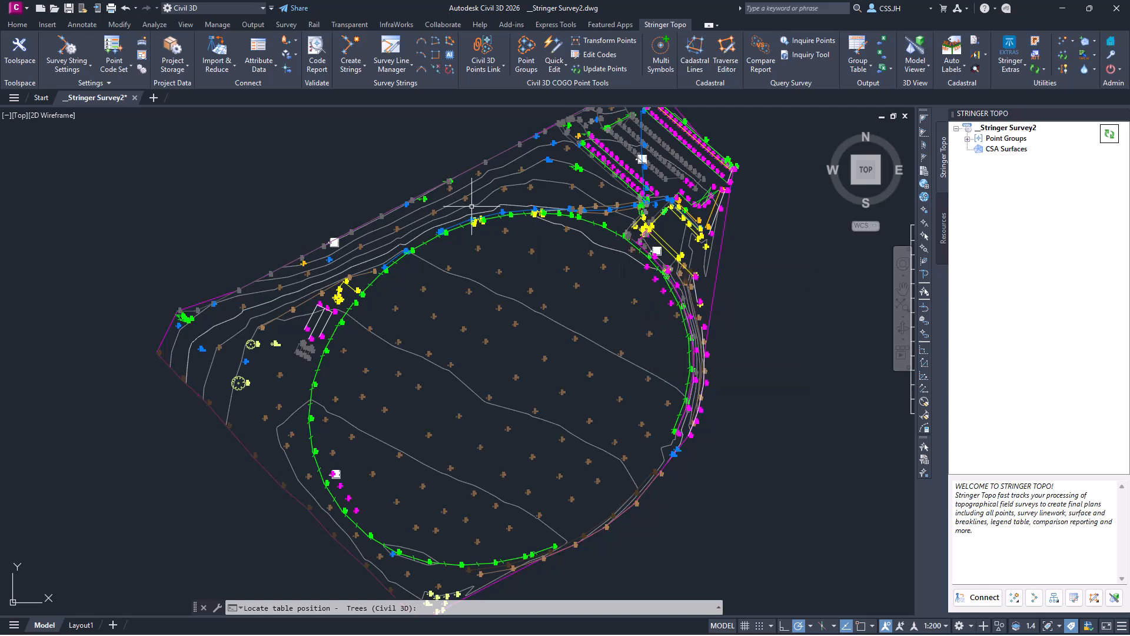